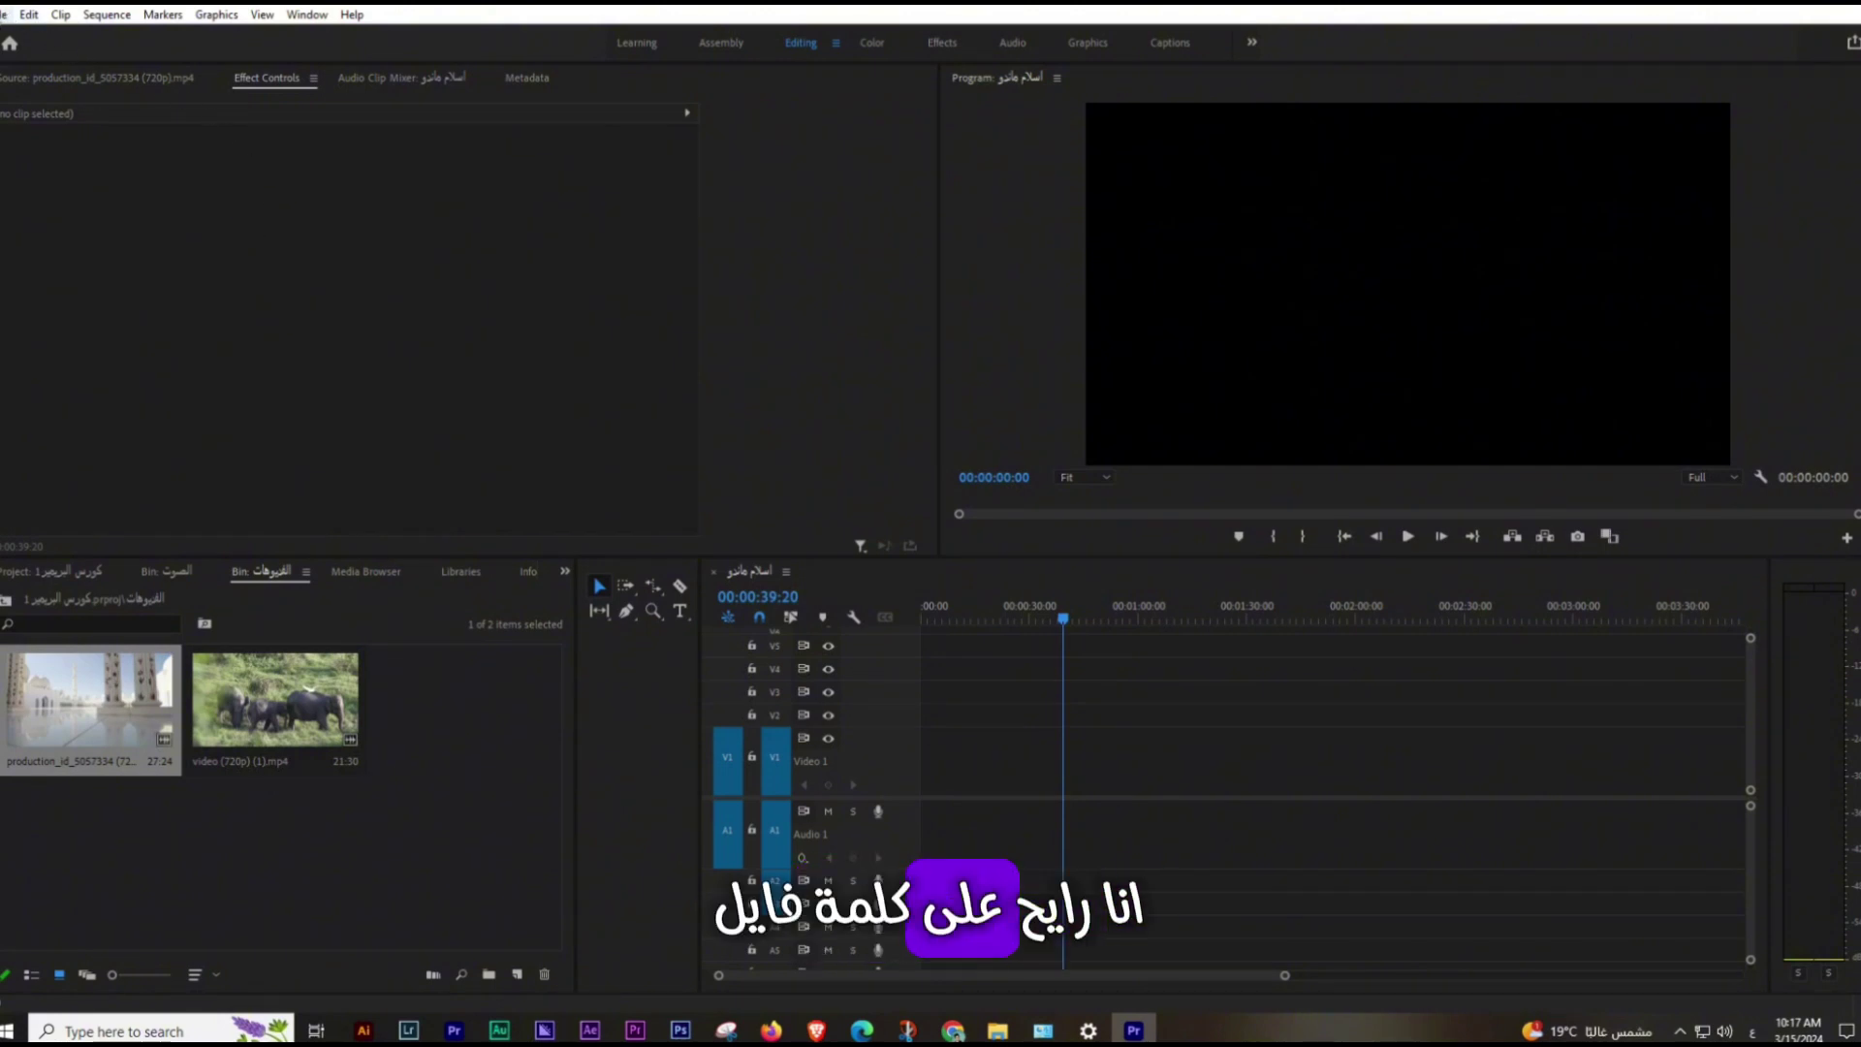
- Open the File menu in the menu bar
left_click(4, 13)
- Go to Edit > Preferences > Memory and select the 'RAM reserved for other applications' field
left_click(29, 14)
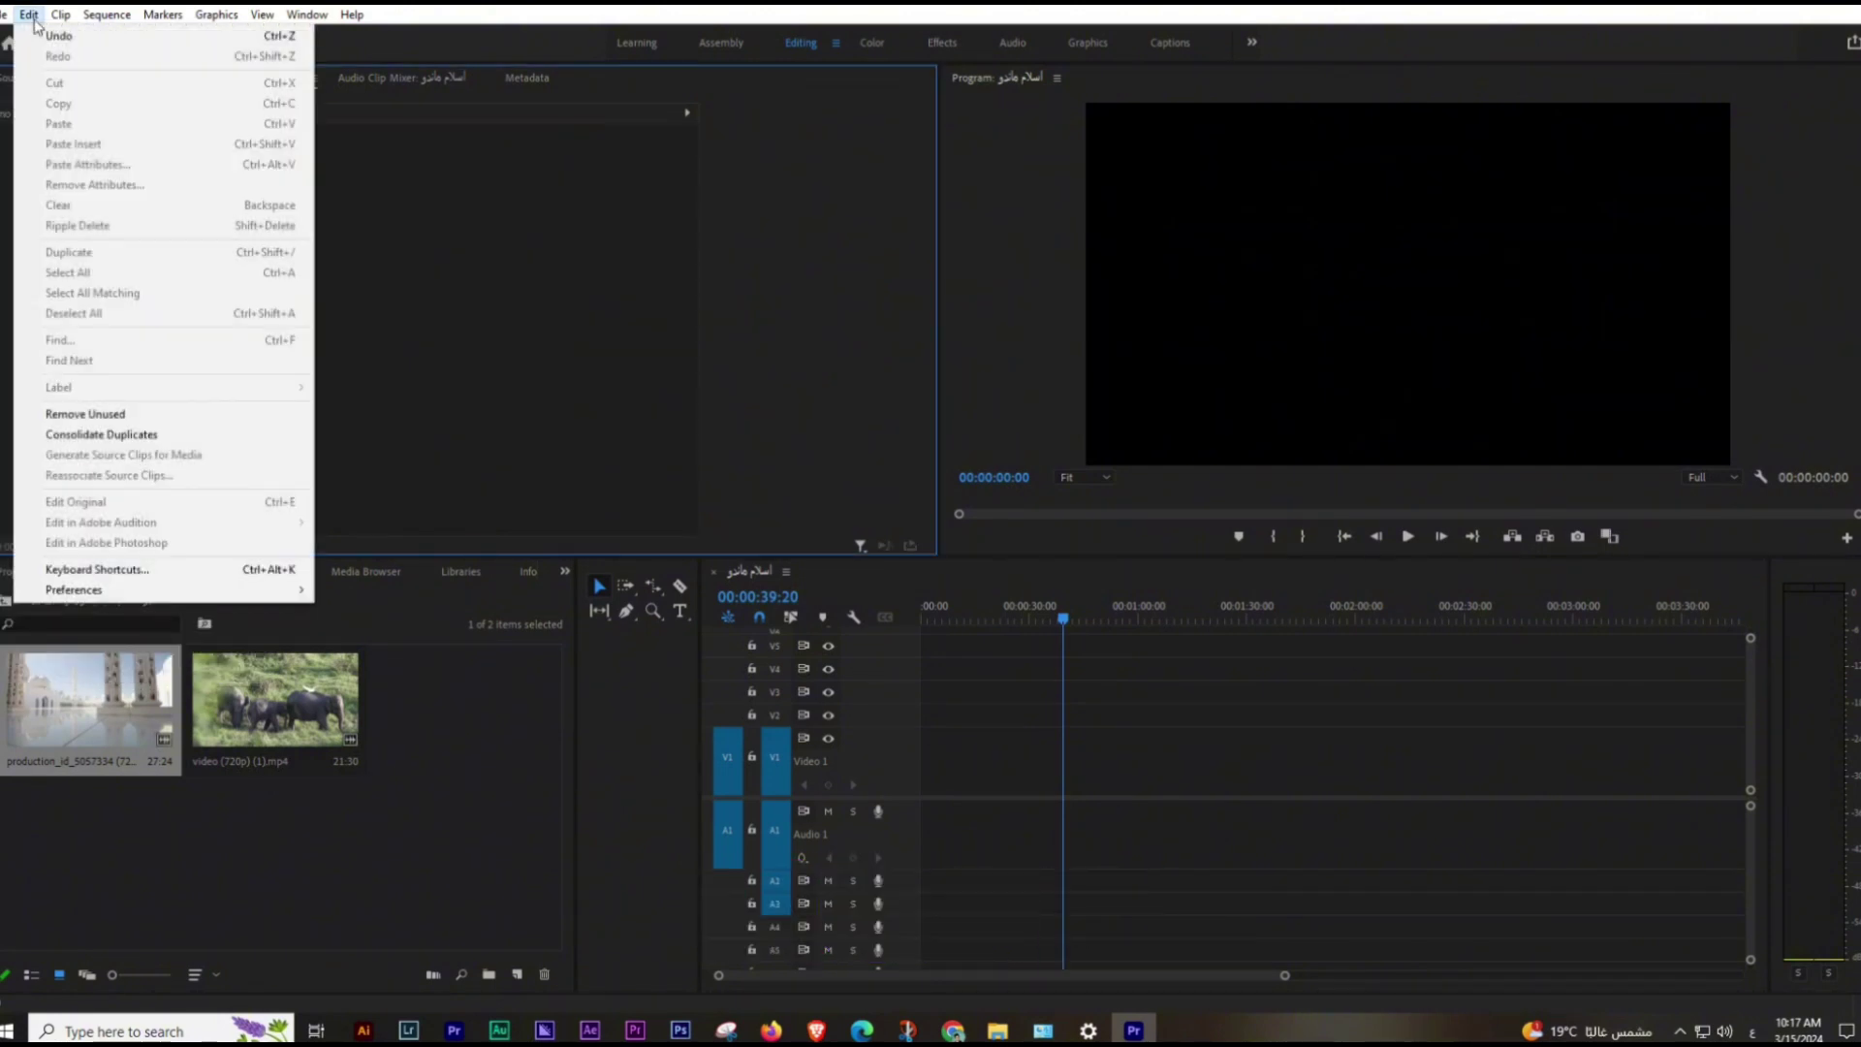
mouse_move(197, 593)
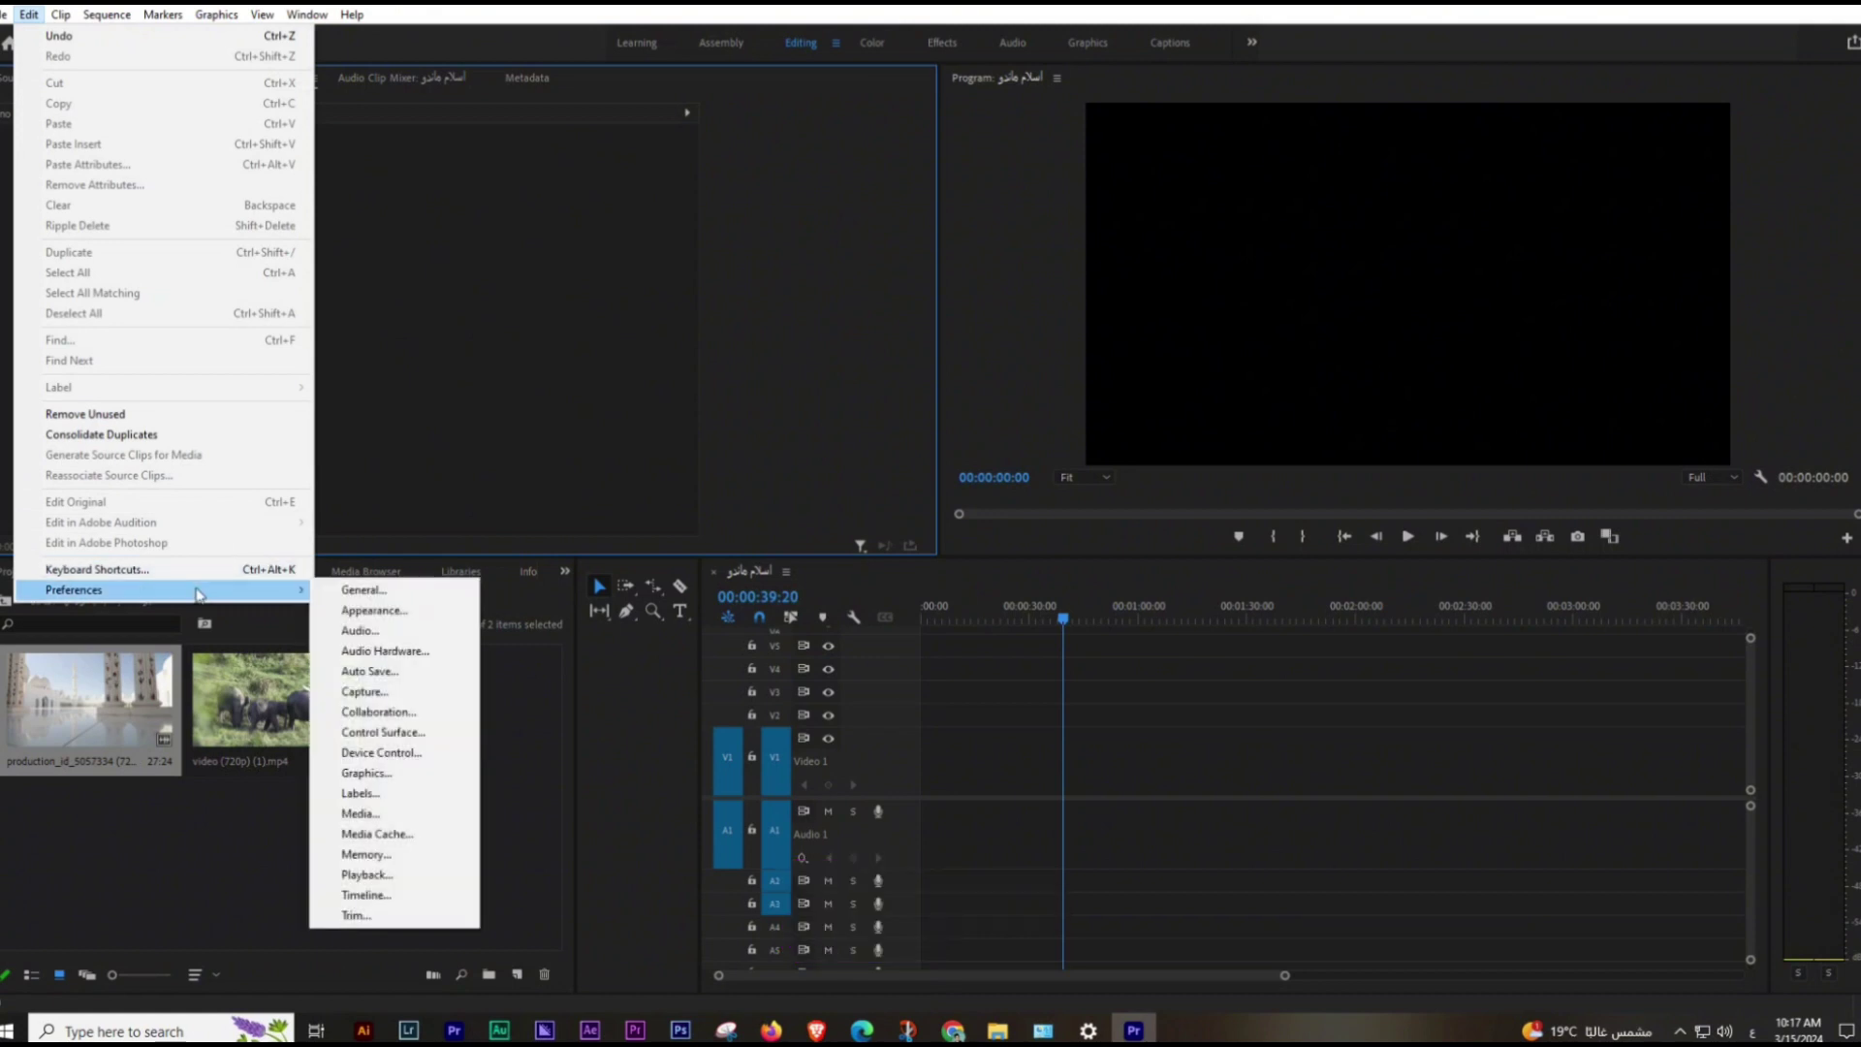
left_click(387, 602)
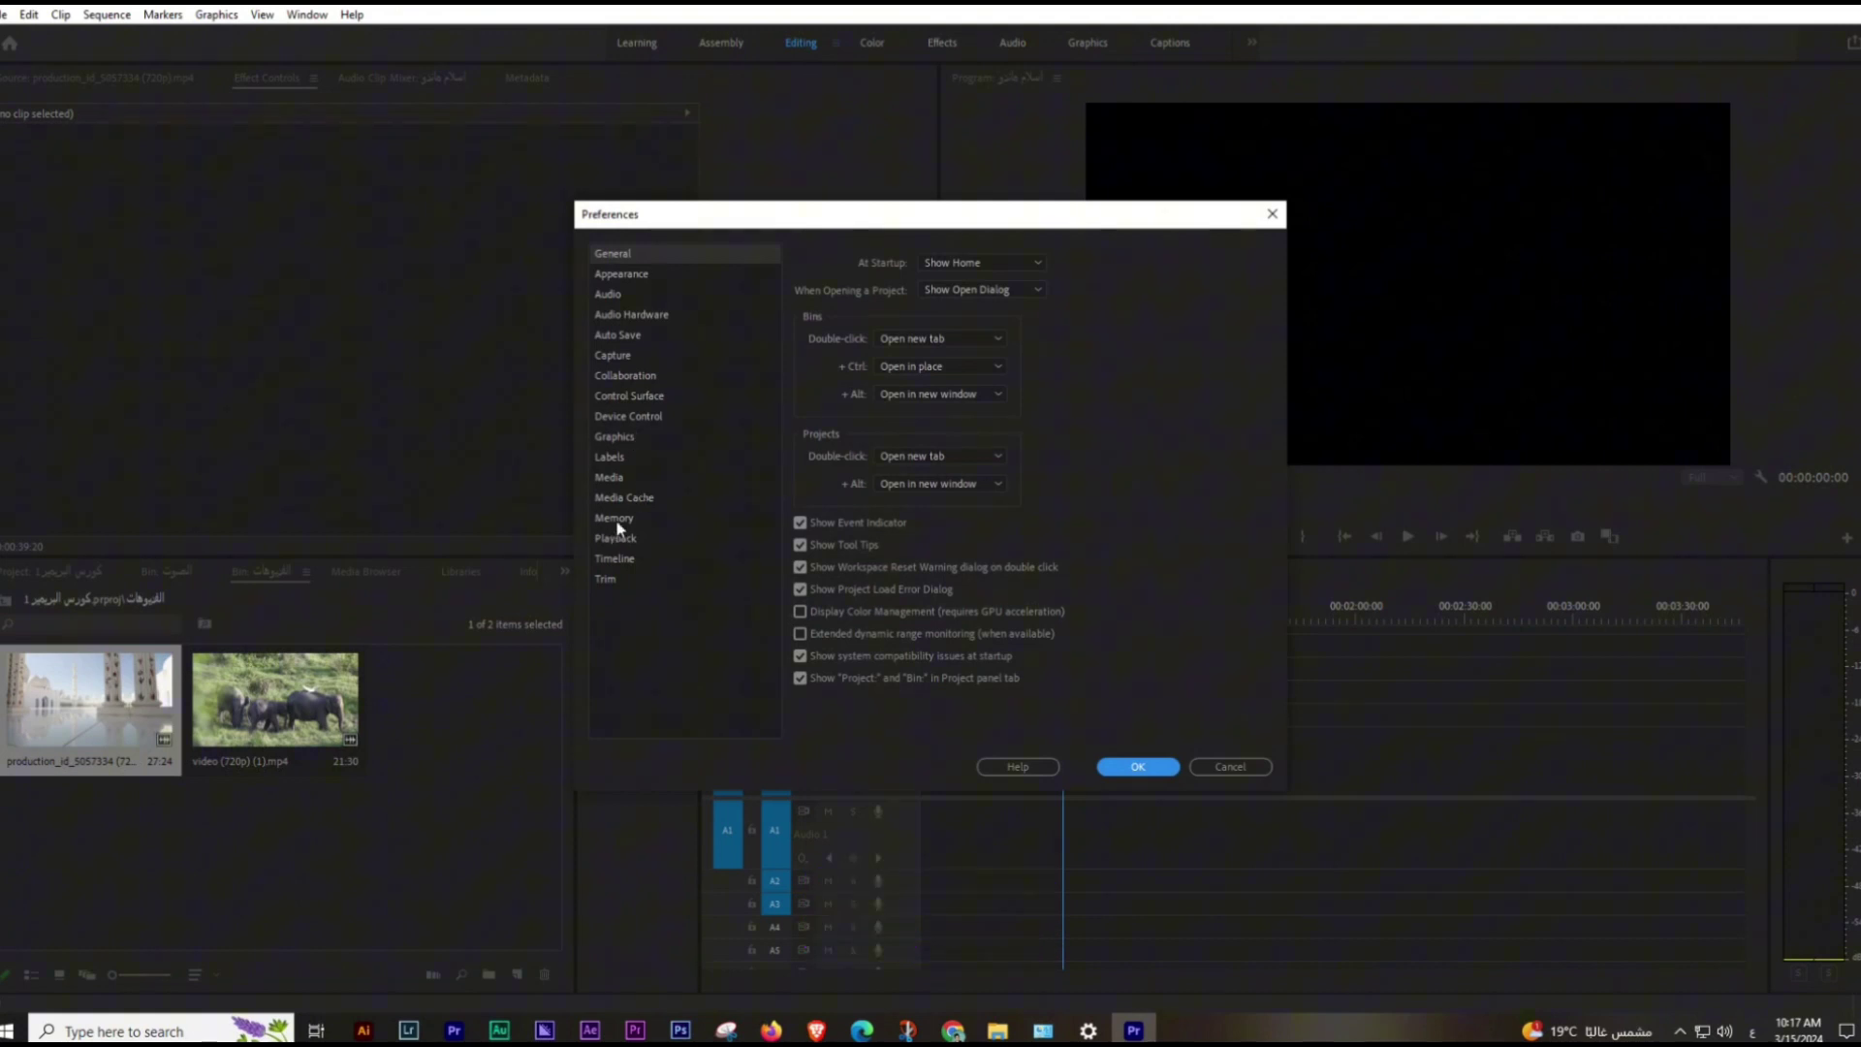
left_click(618, 522)
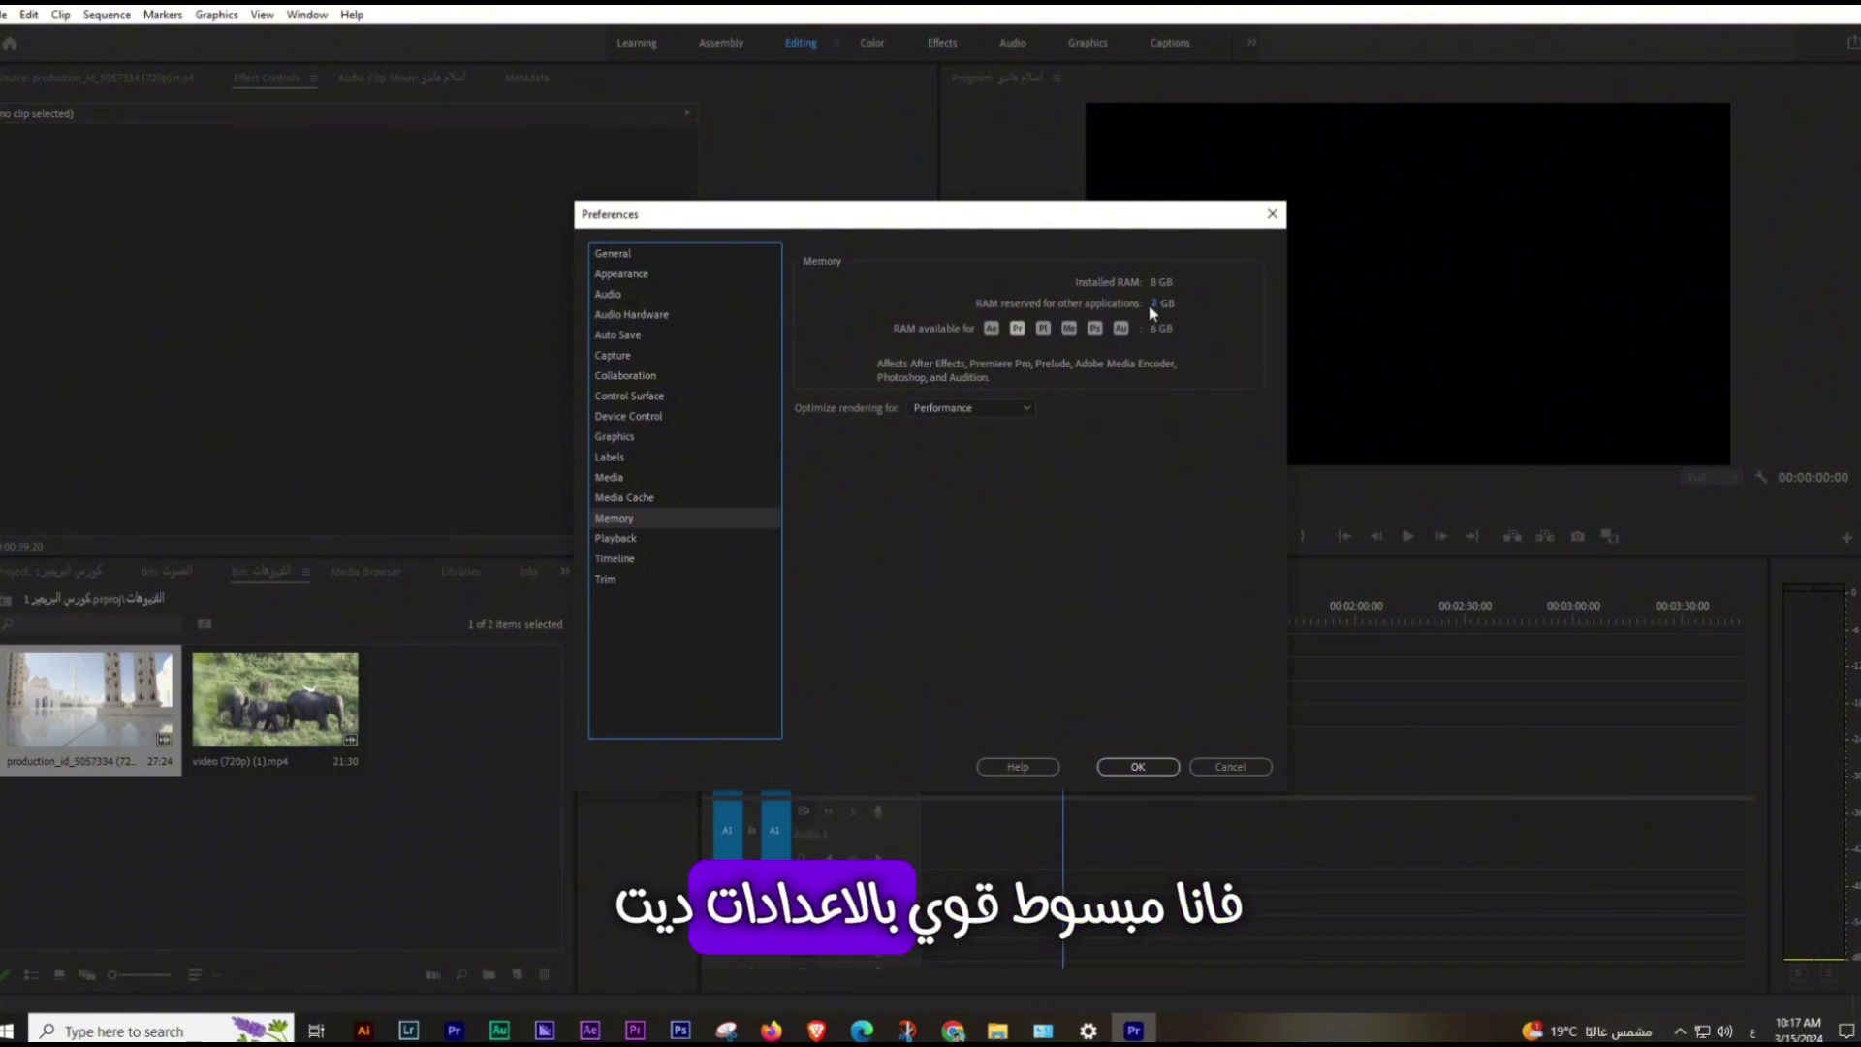
left_click(1156, 305)
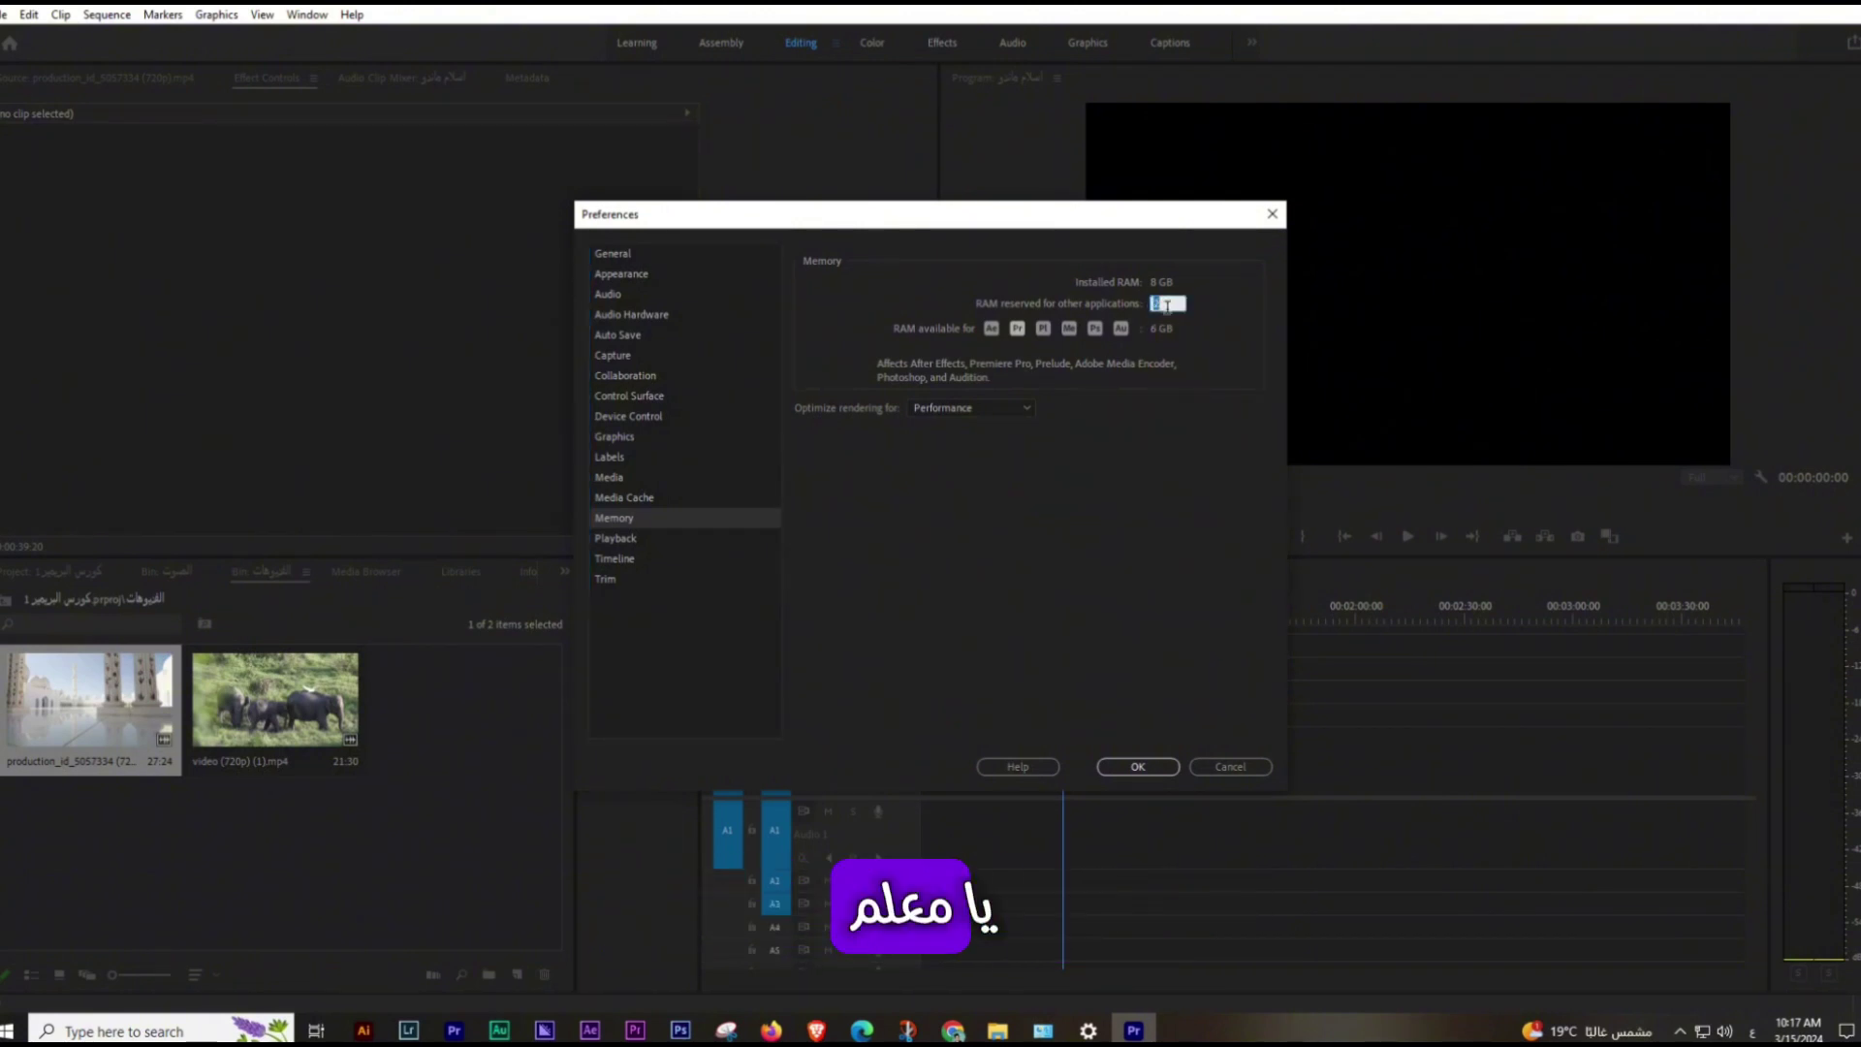
- Close the Preferences, move the playhead to 00:00:32:06, and open the File menu
key("Return")
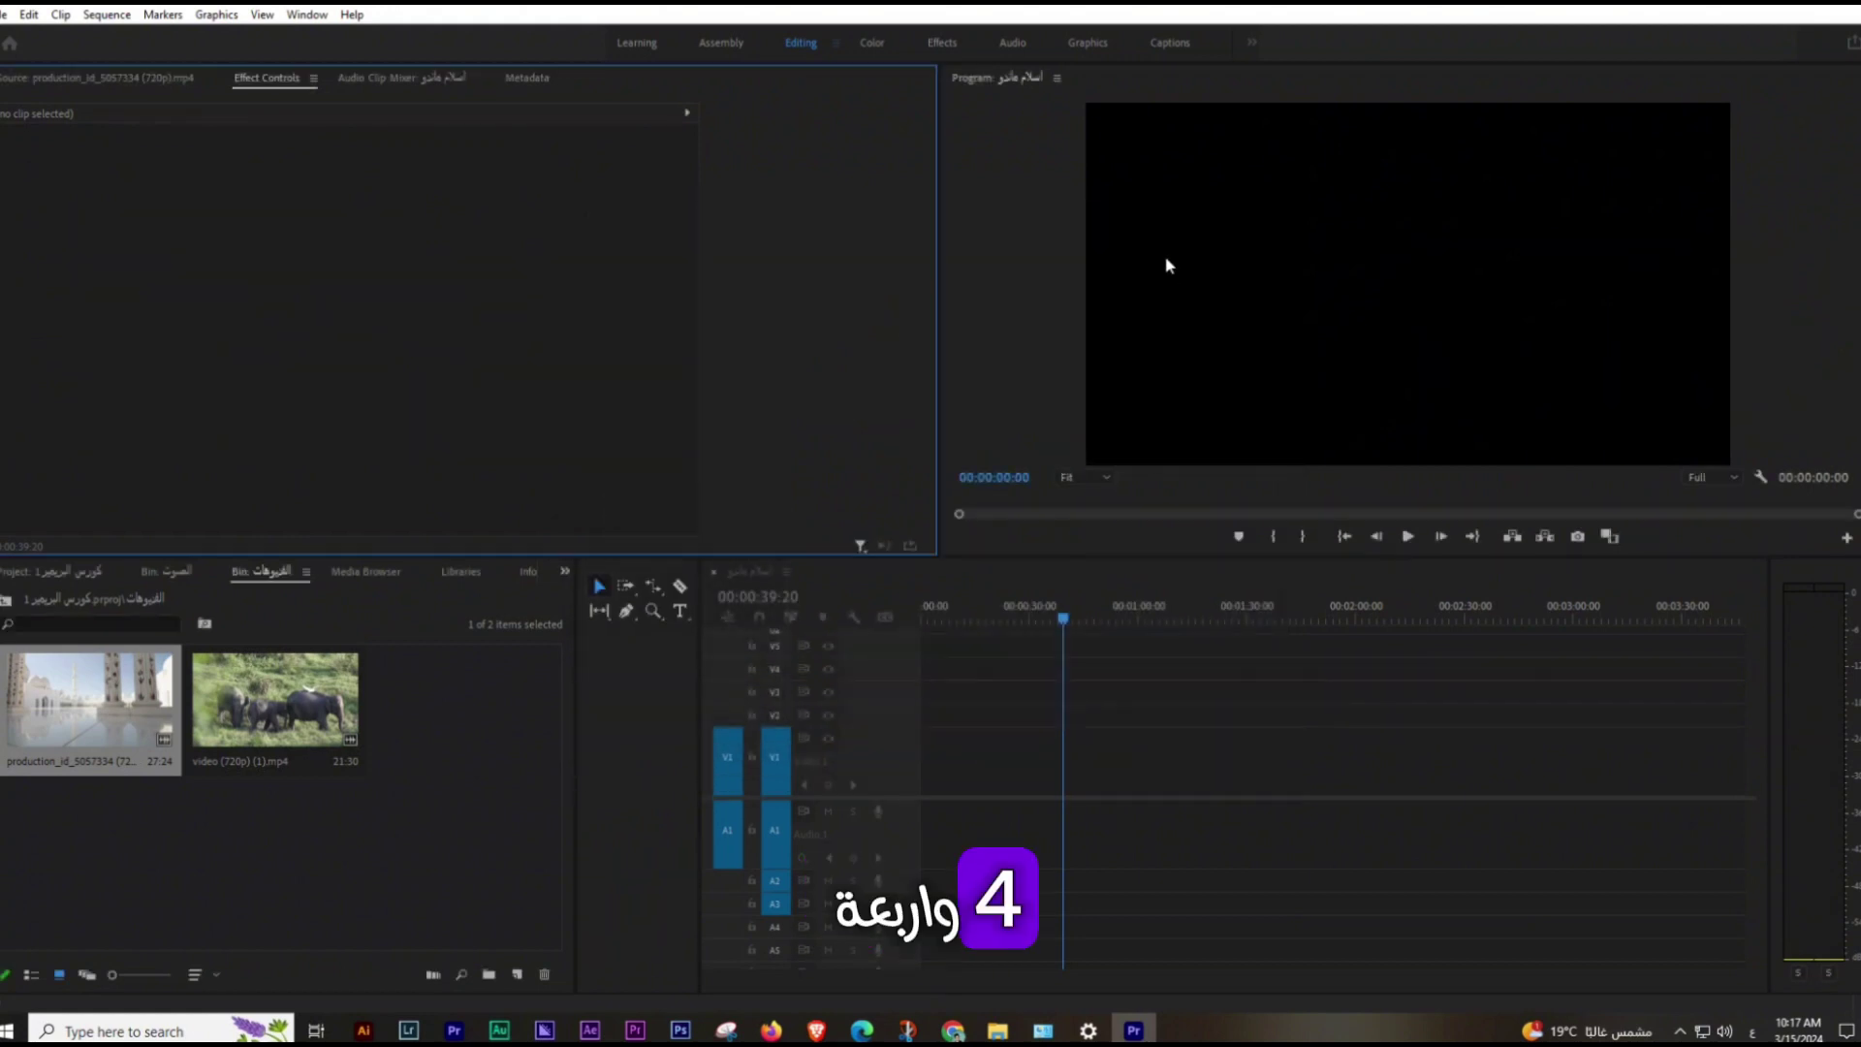
left_click(1047, 711)
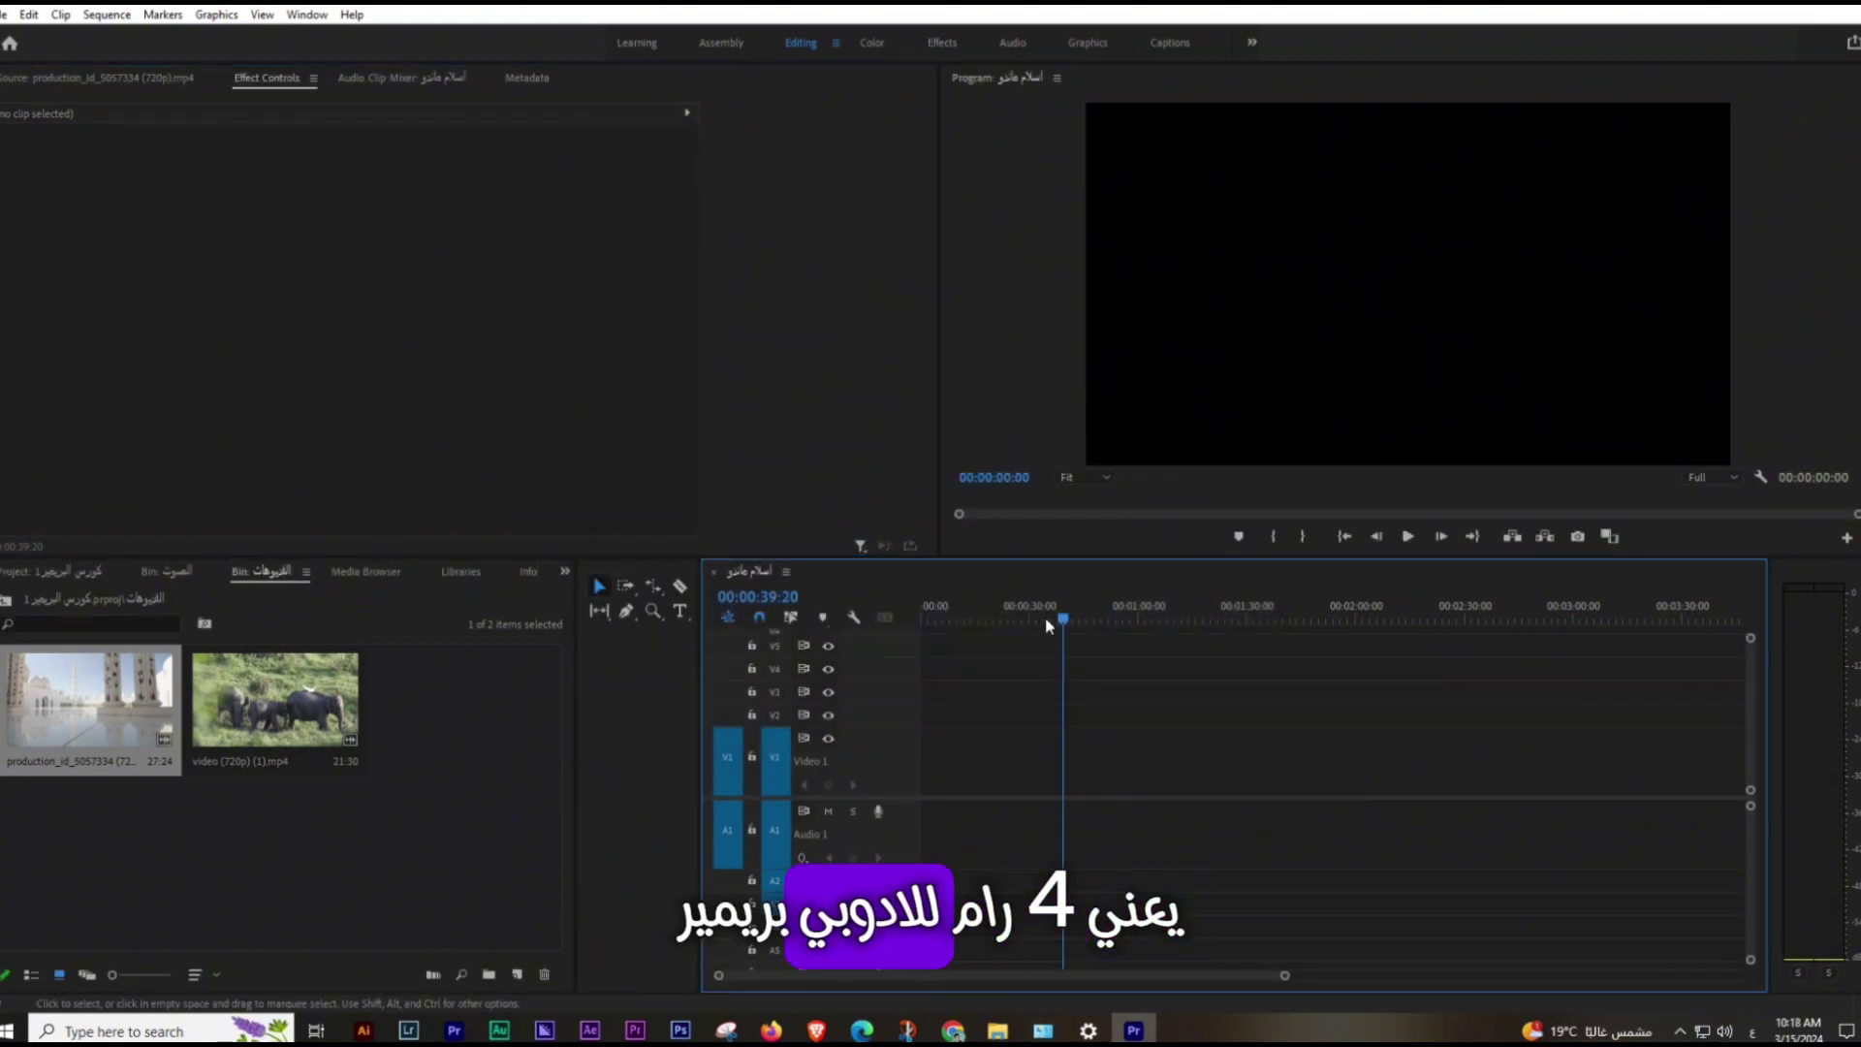
left_click(1040, 618)
left_click_drag(1040, 619, 1037, 618)
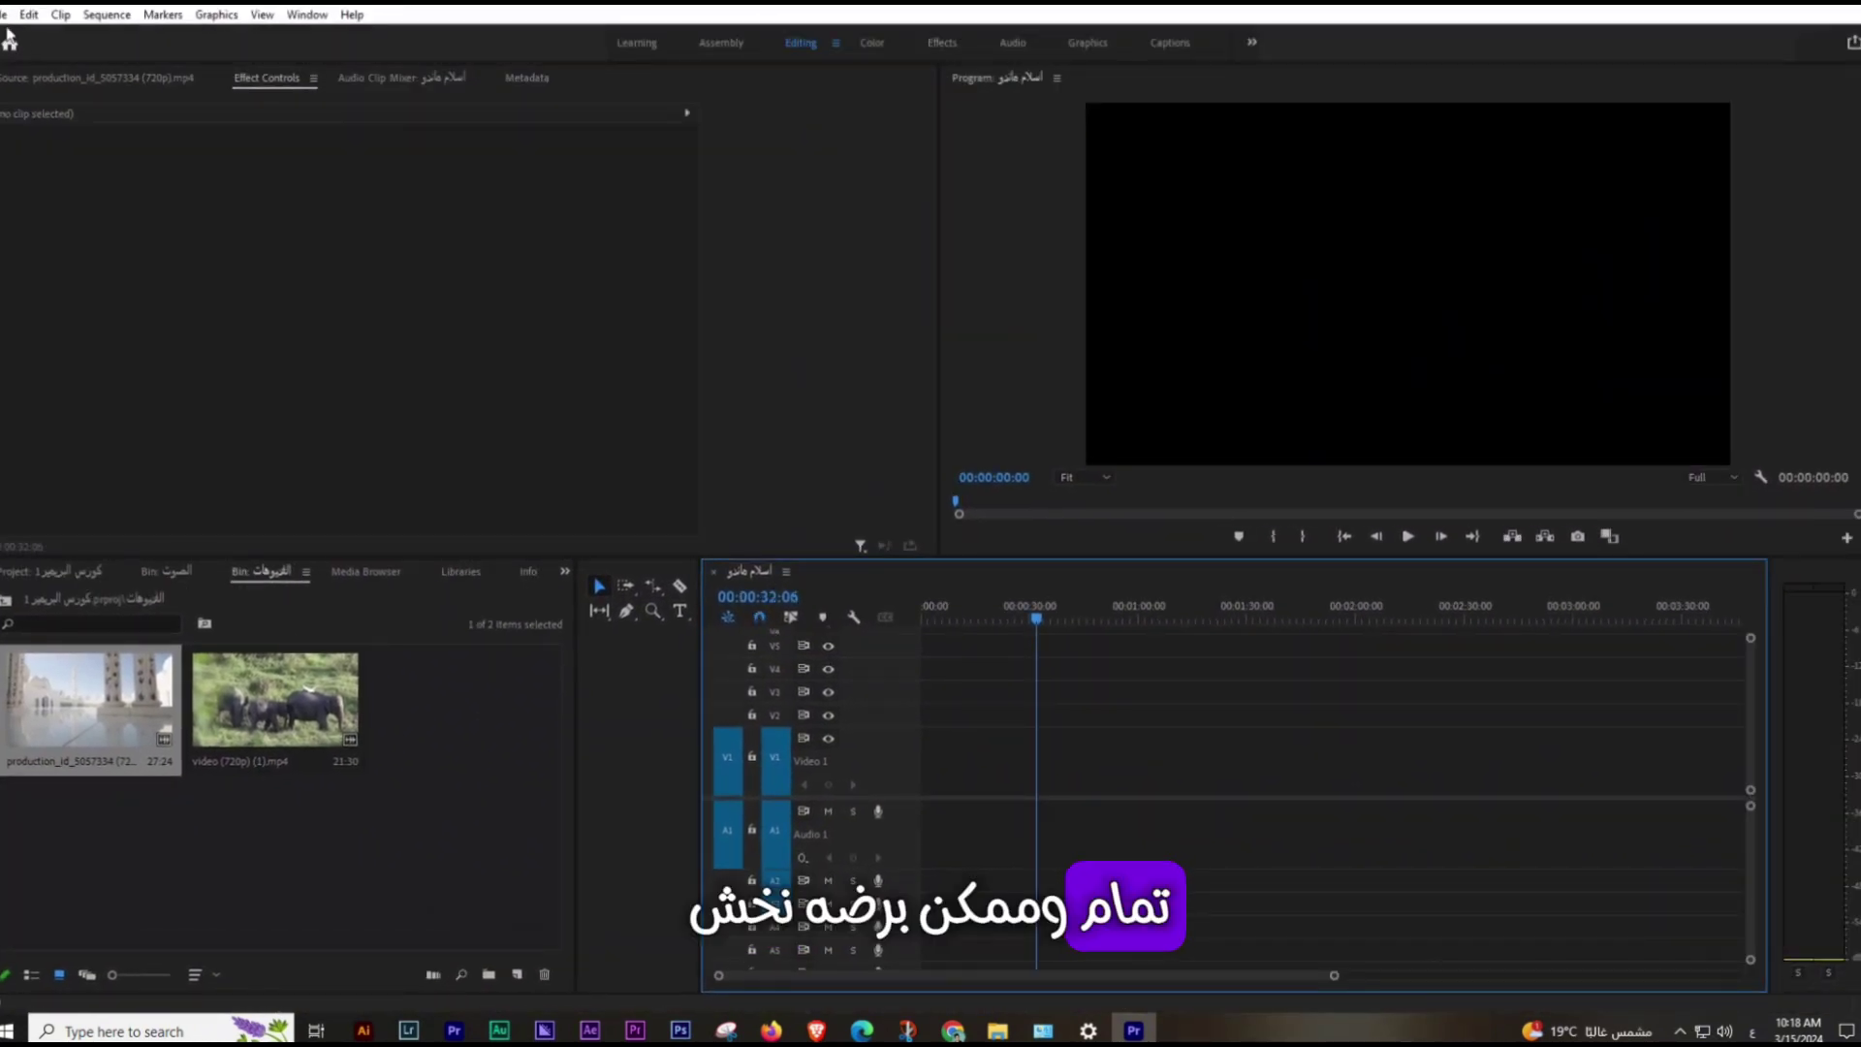
left_click(4, 16)
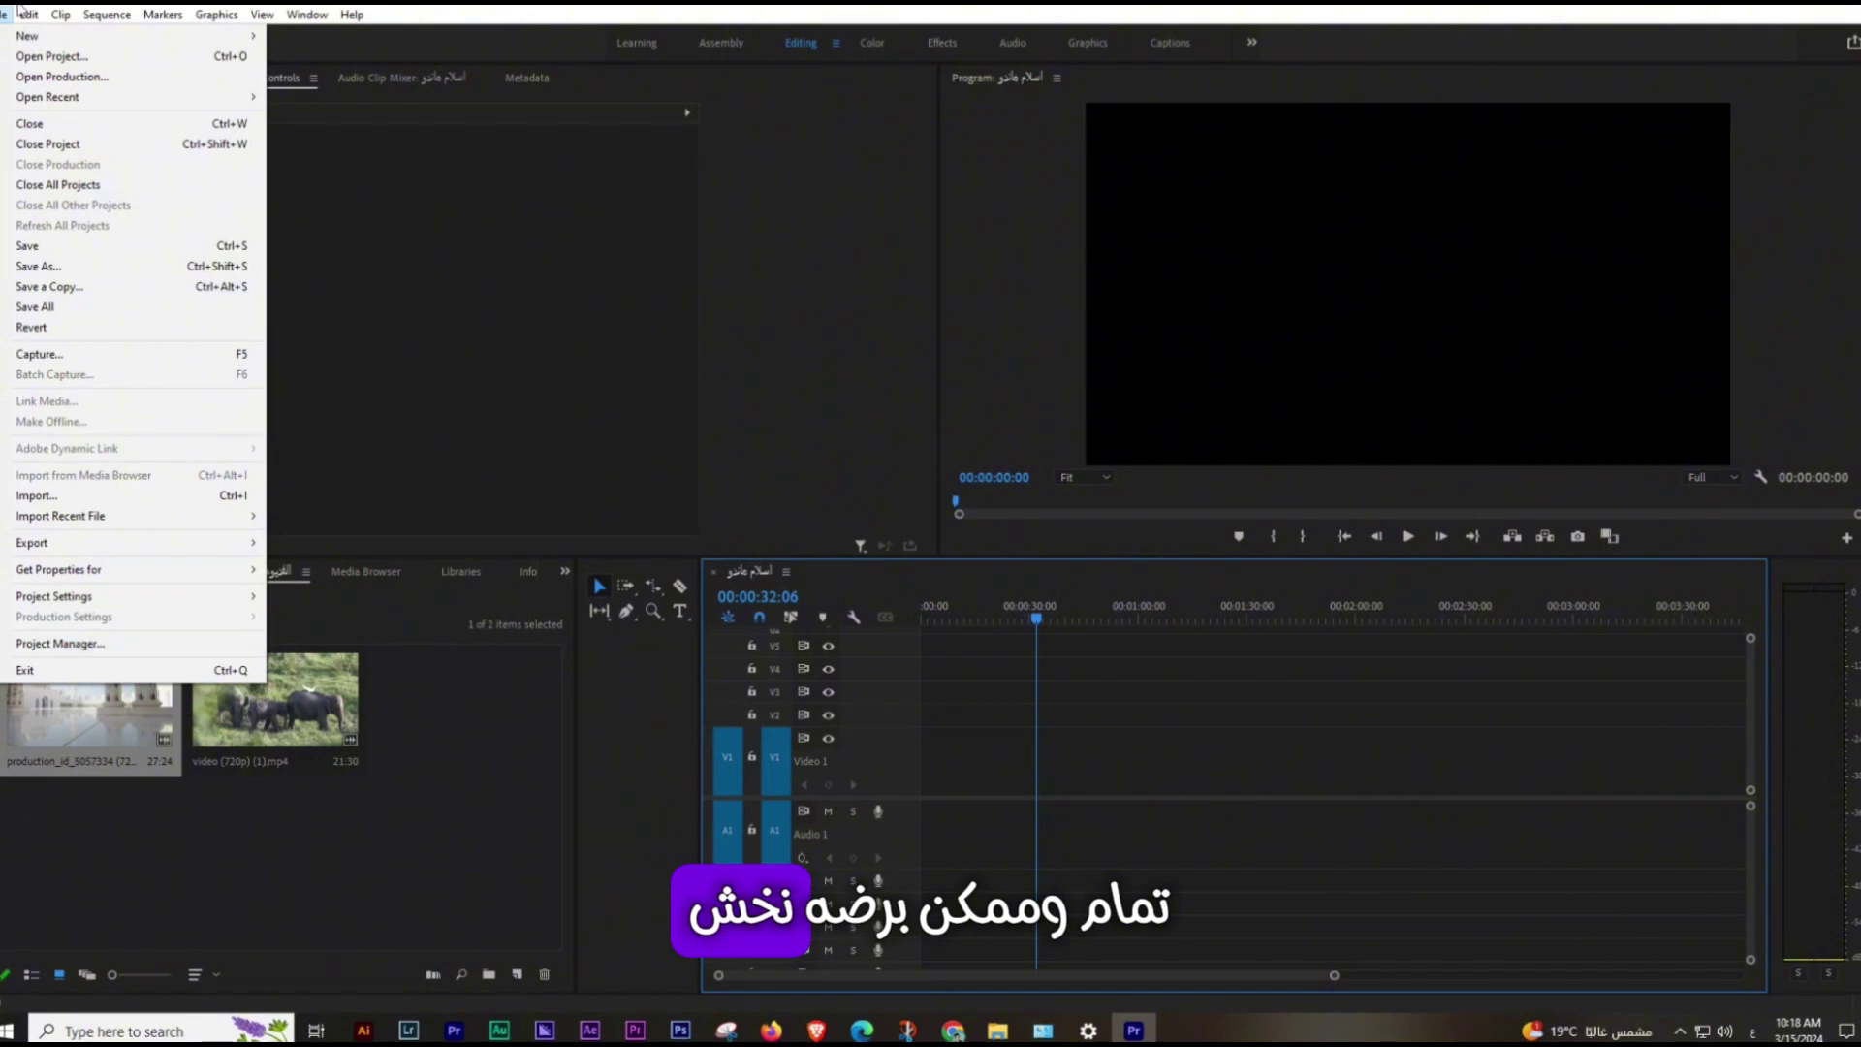
- In Memory preferences, reserve 2 GB for other applications, leaving 6 GB for Premiere
left_click(12, 14)
left_click(29, 15)
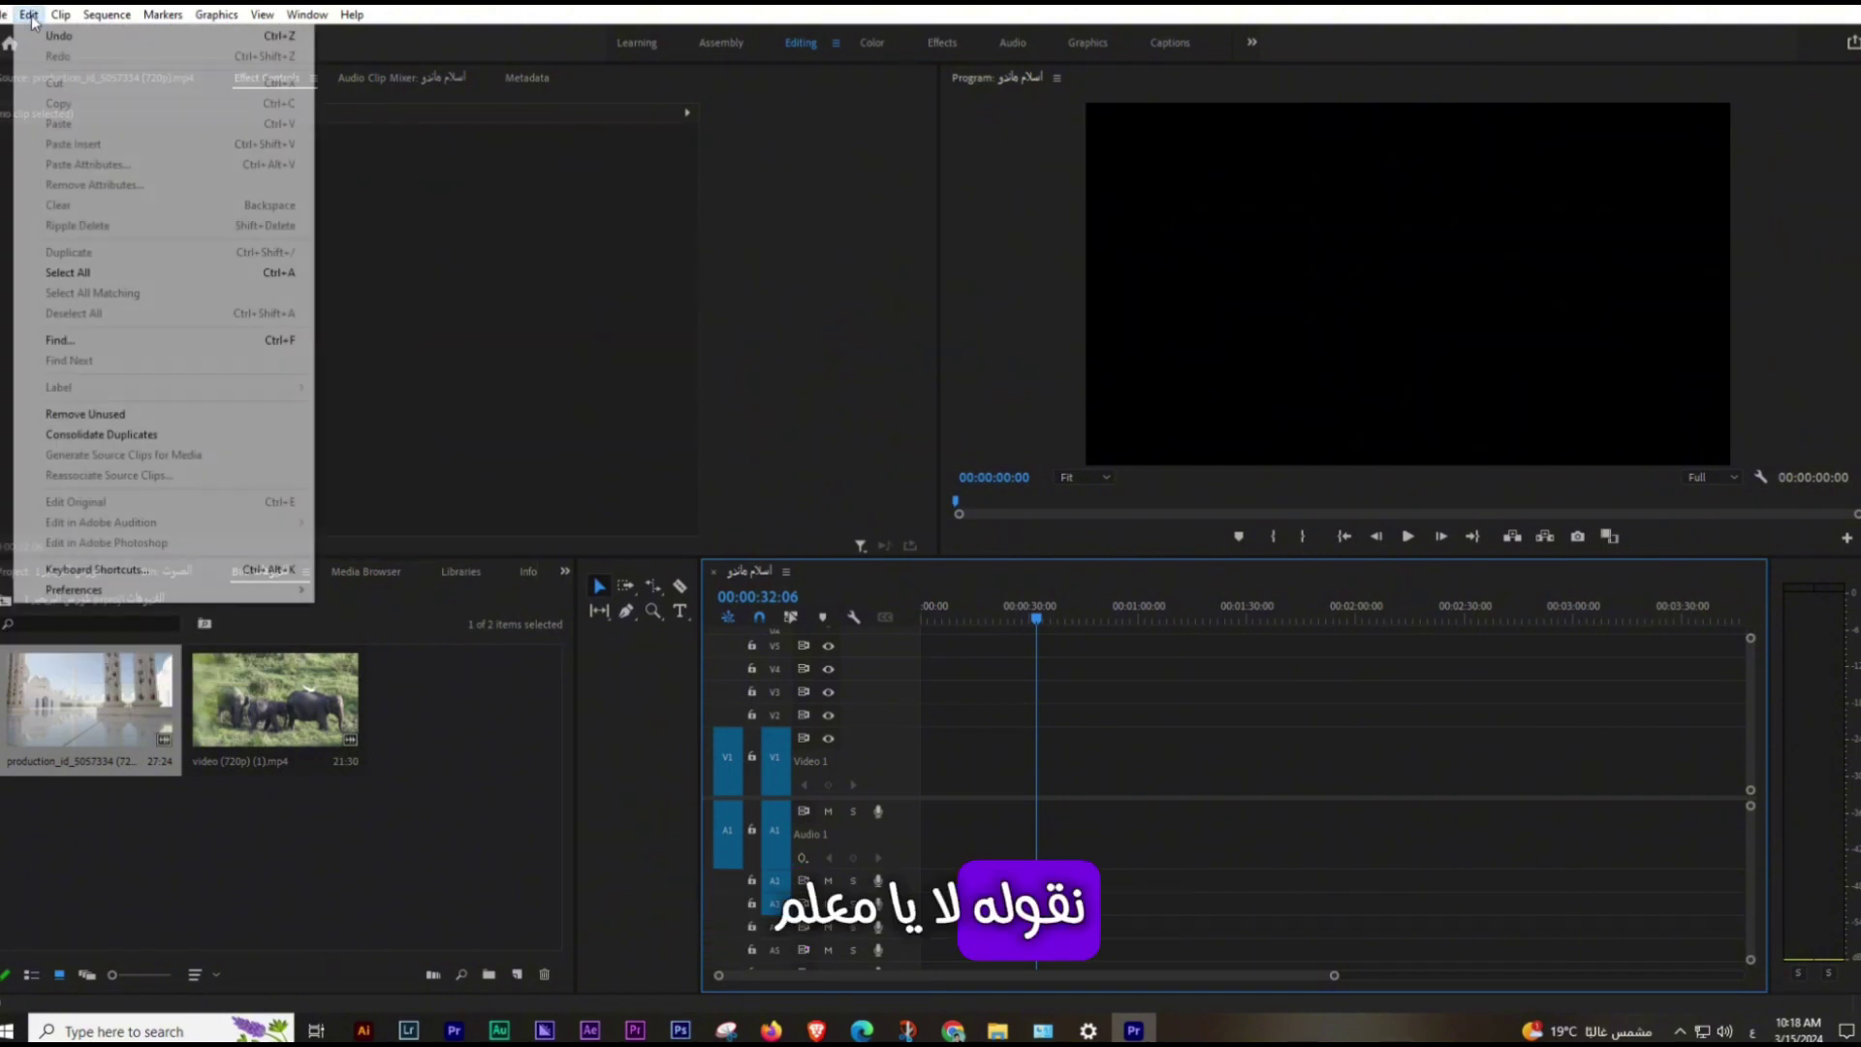
mouse_move(228, 594)
left_click(362, 591)
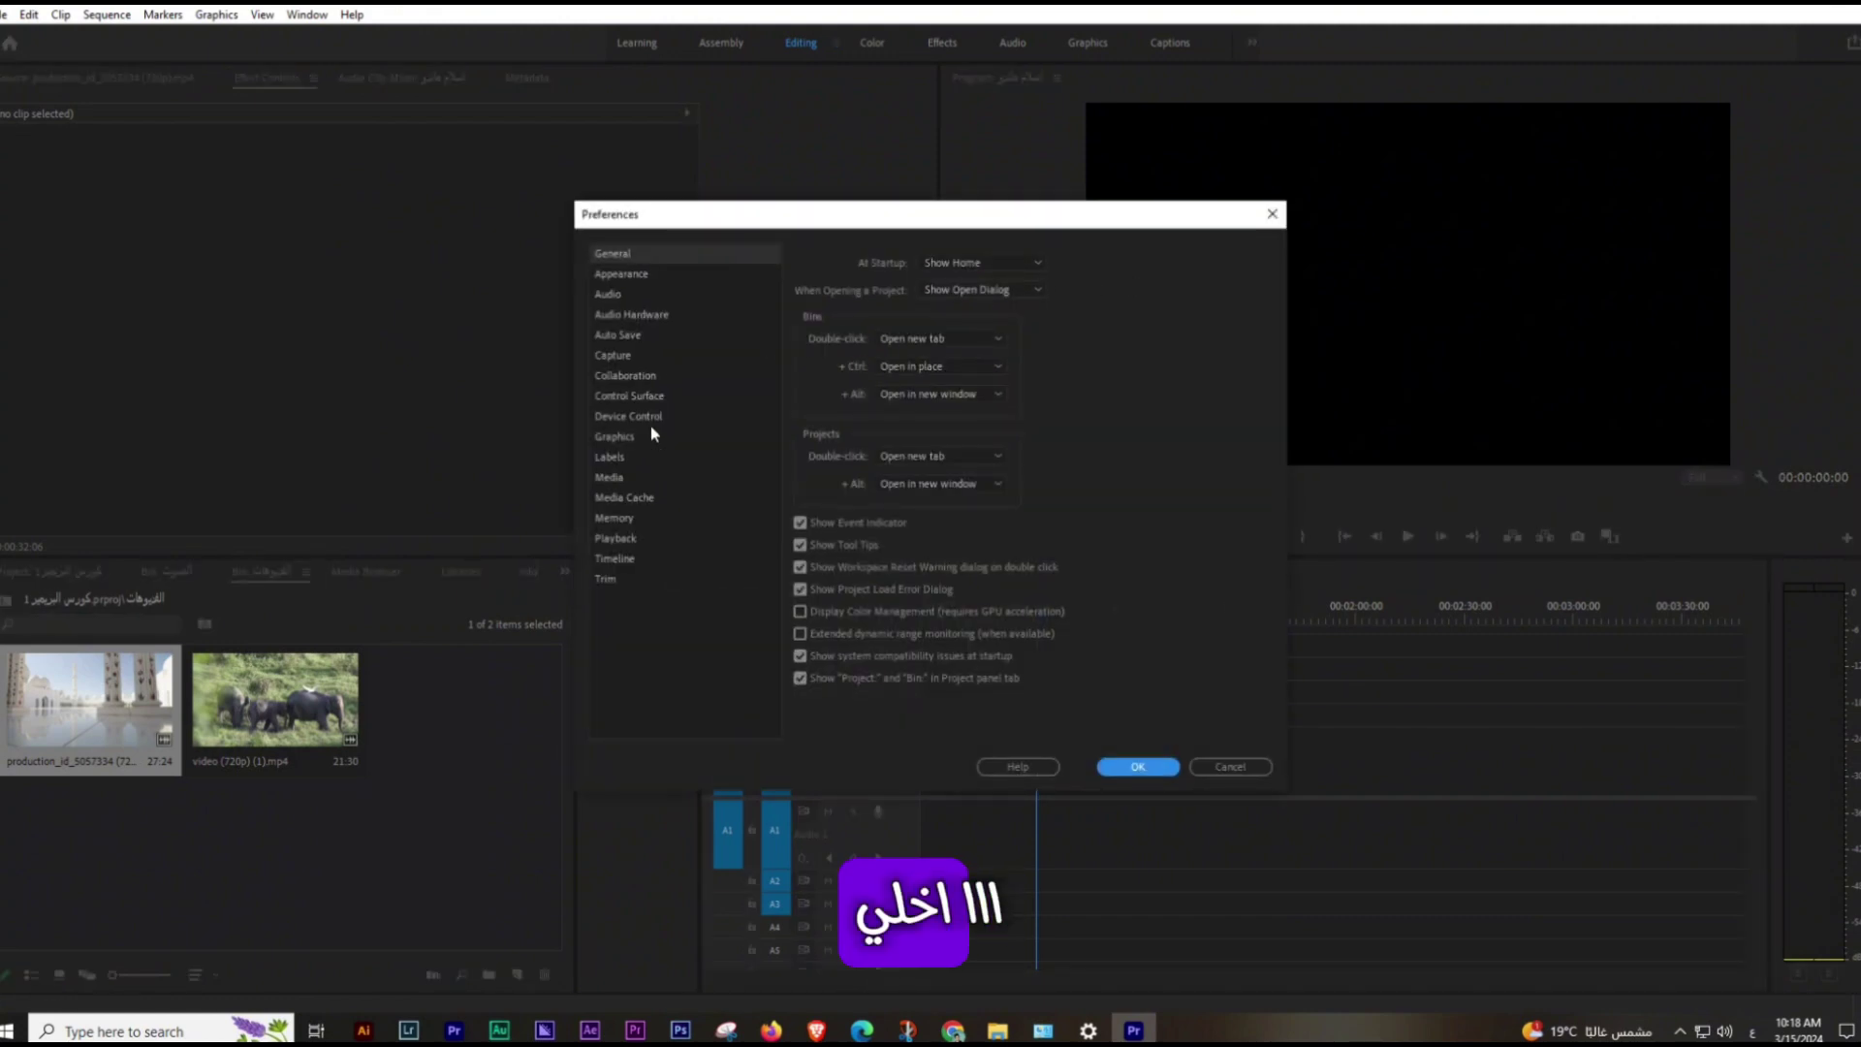
left_click(614, 522)
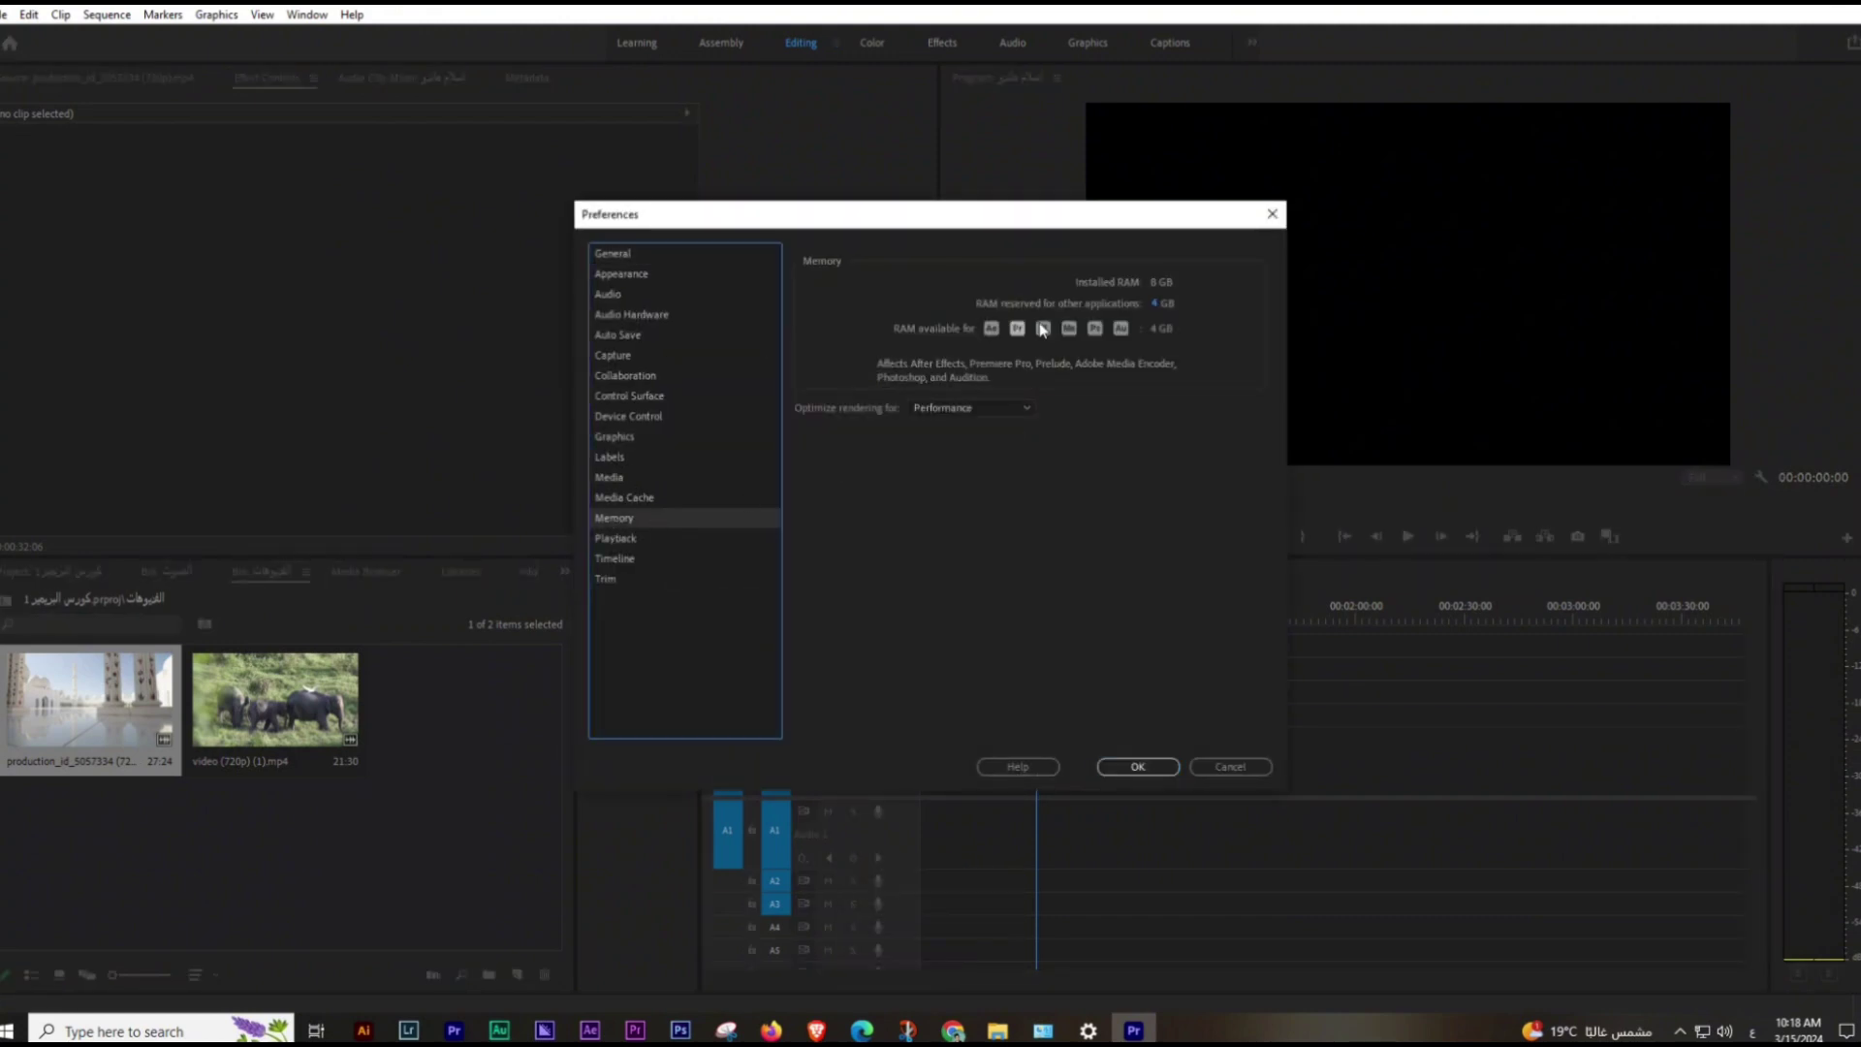
double_click(1154, 306)
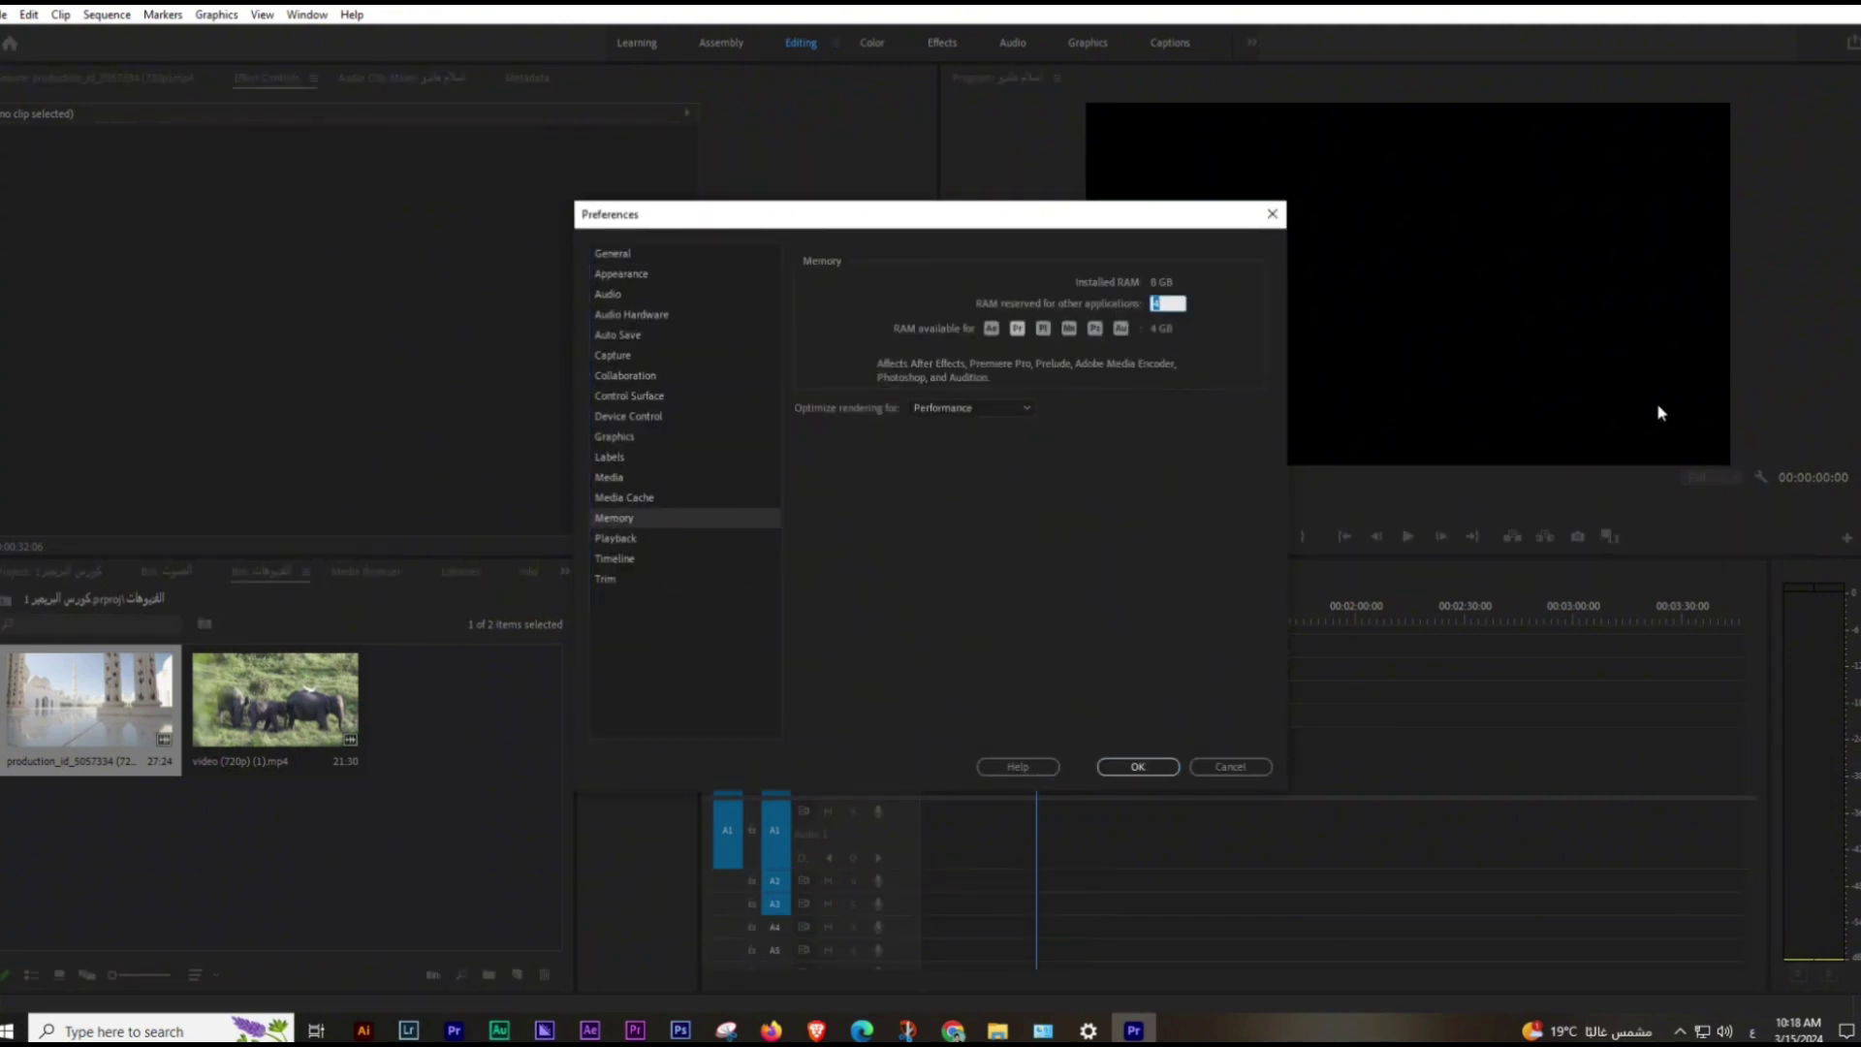
type("2")
left_click(1000, 431)
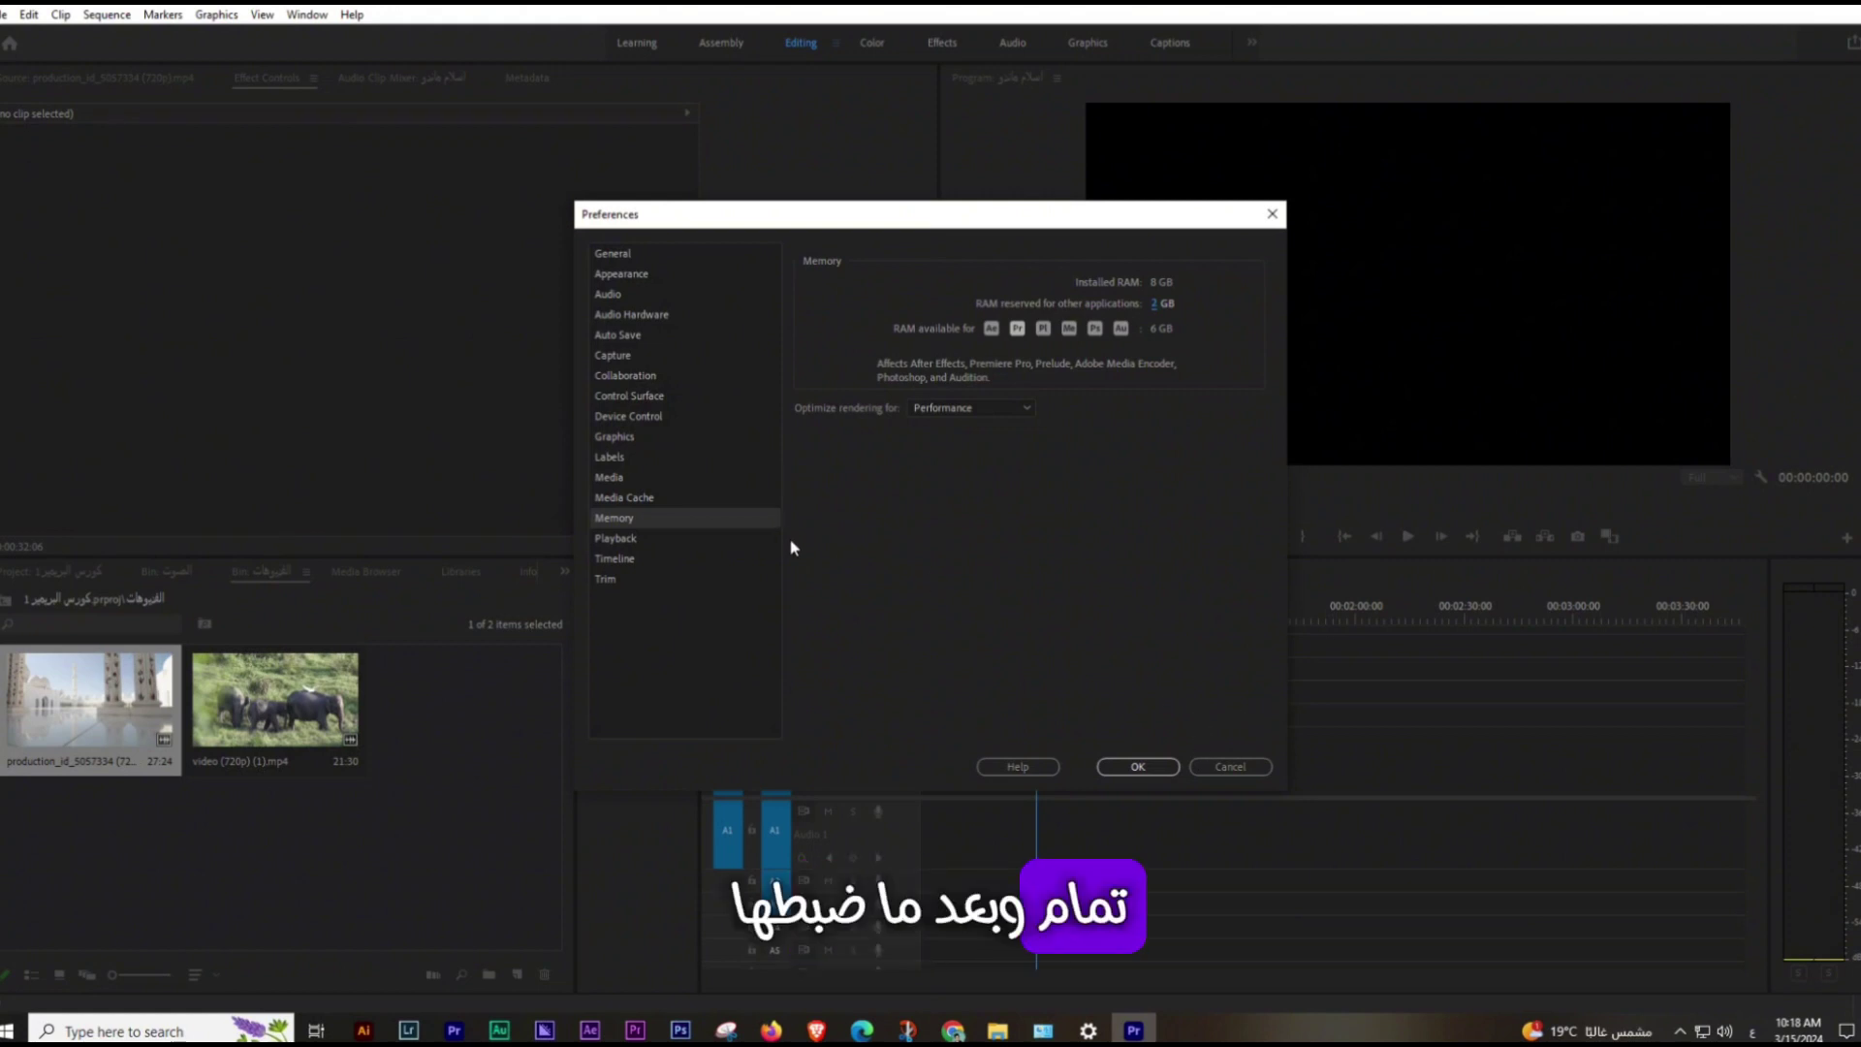
- Confirm the preferences with OK and place the elephant clip at the start of V1/A1
left_click(1139, 767)
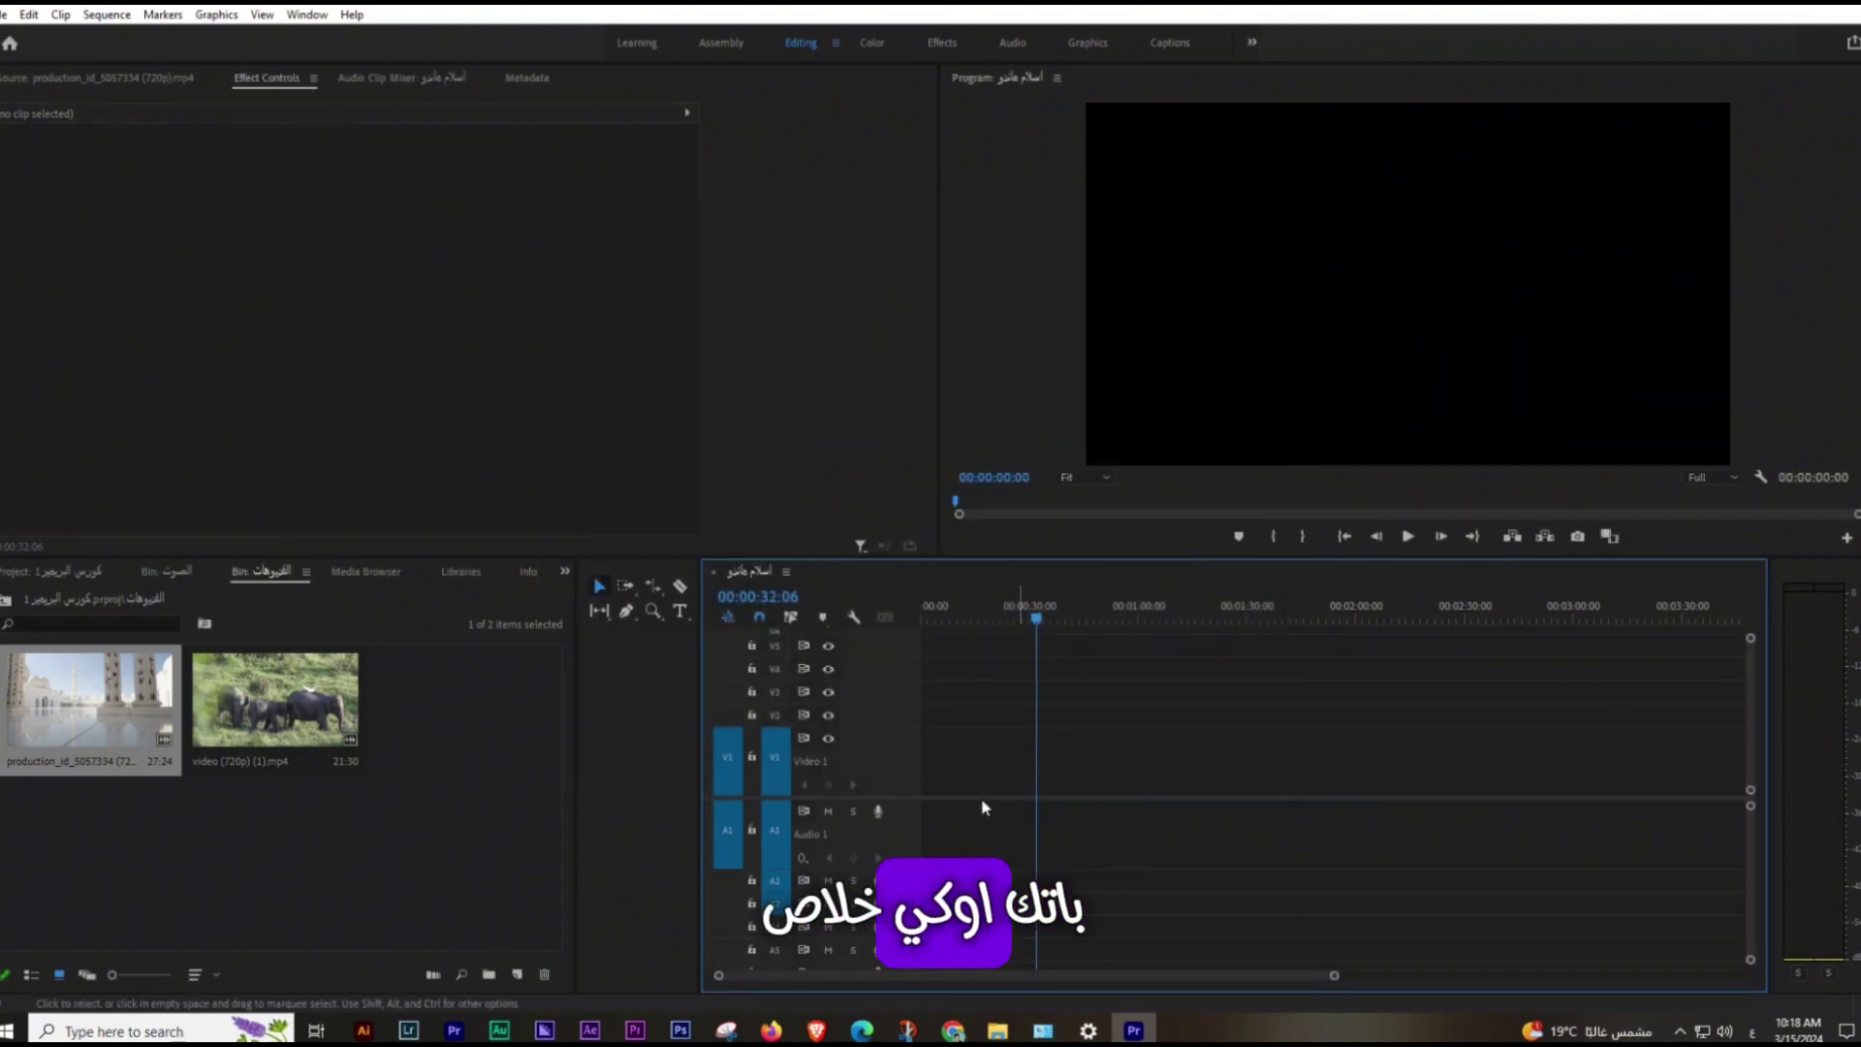
left_click(955, 613)
left_click_drag(275, 697, 960, 761)
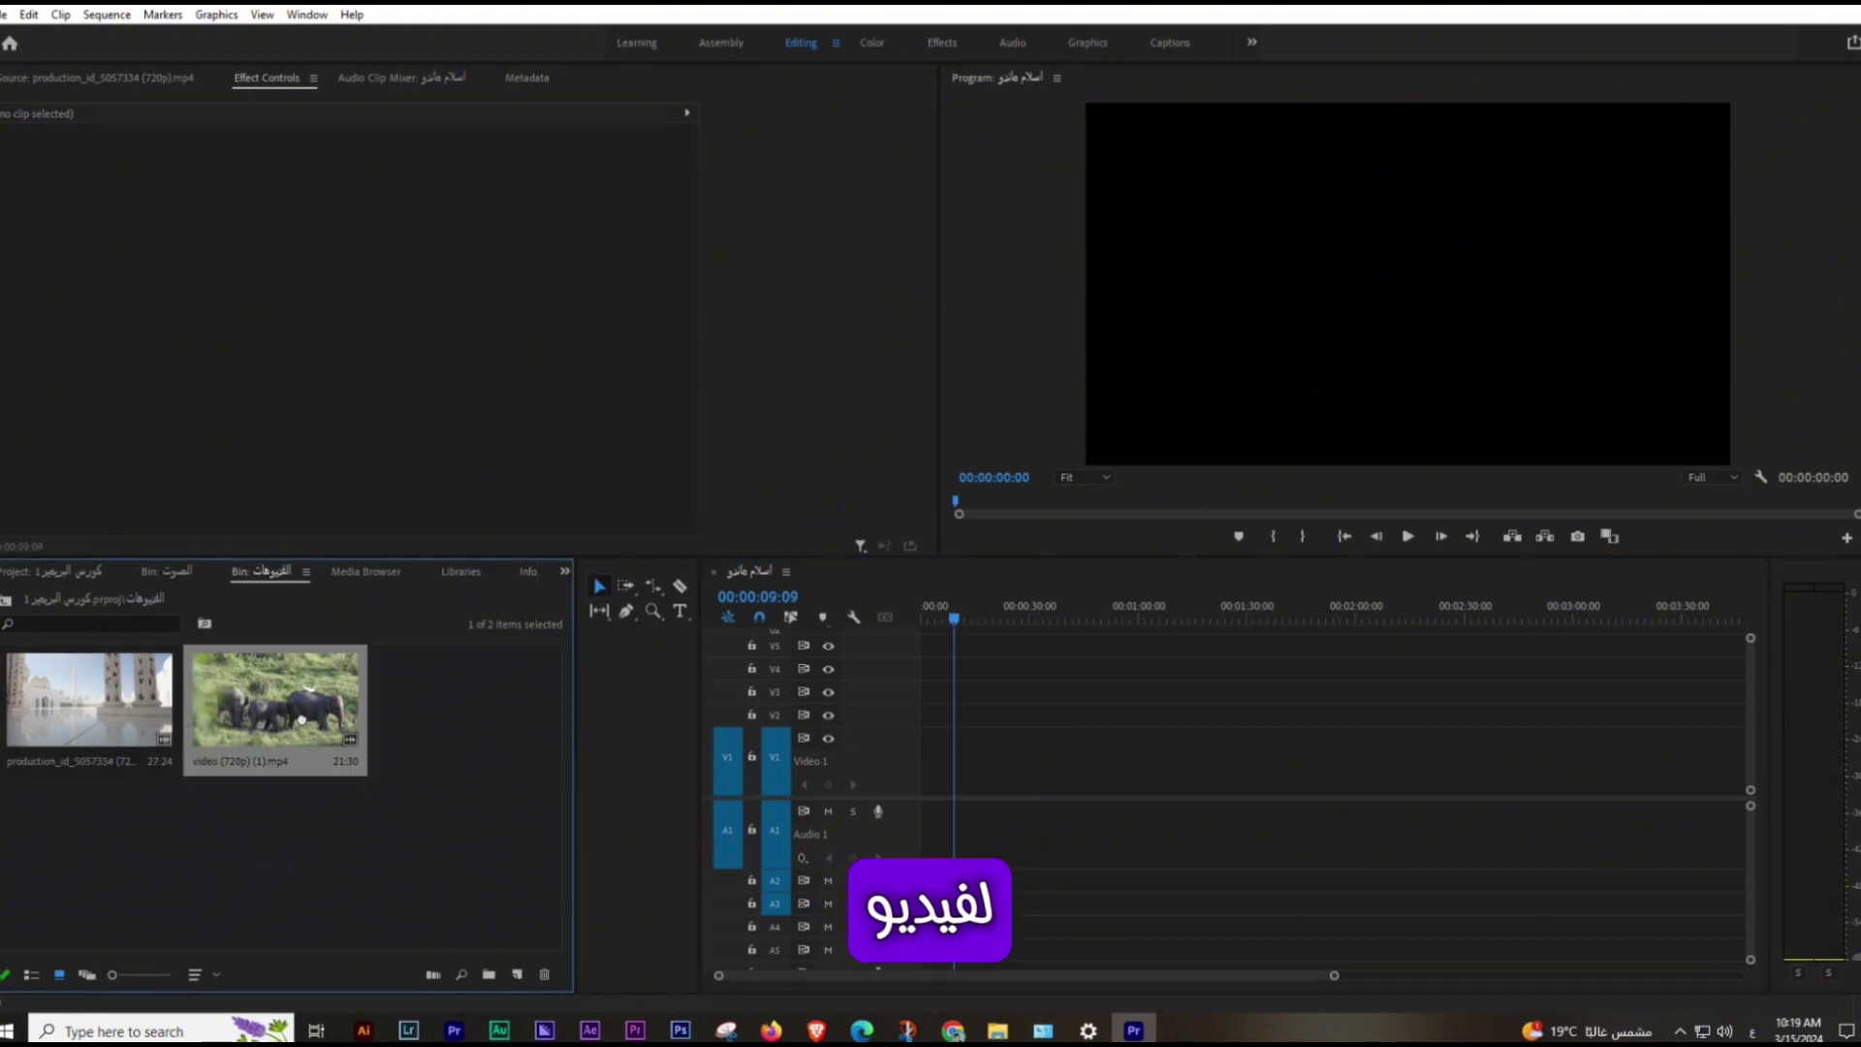
left_click_drag(960, 611, 969, 625)
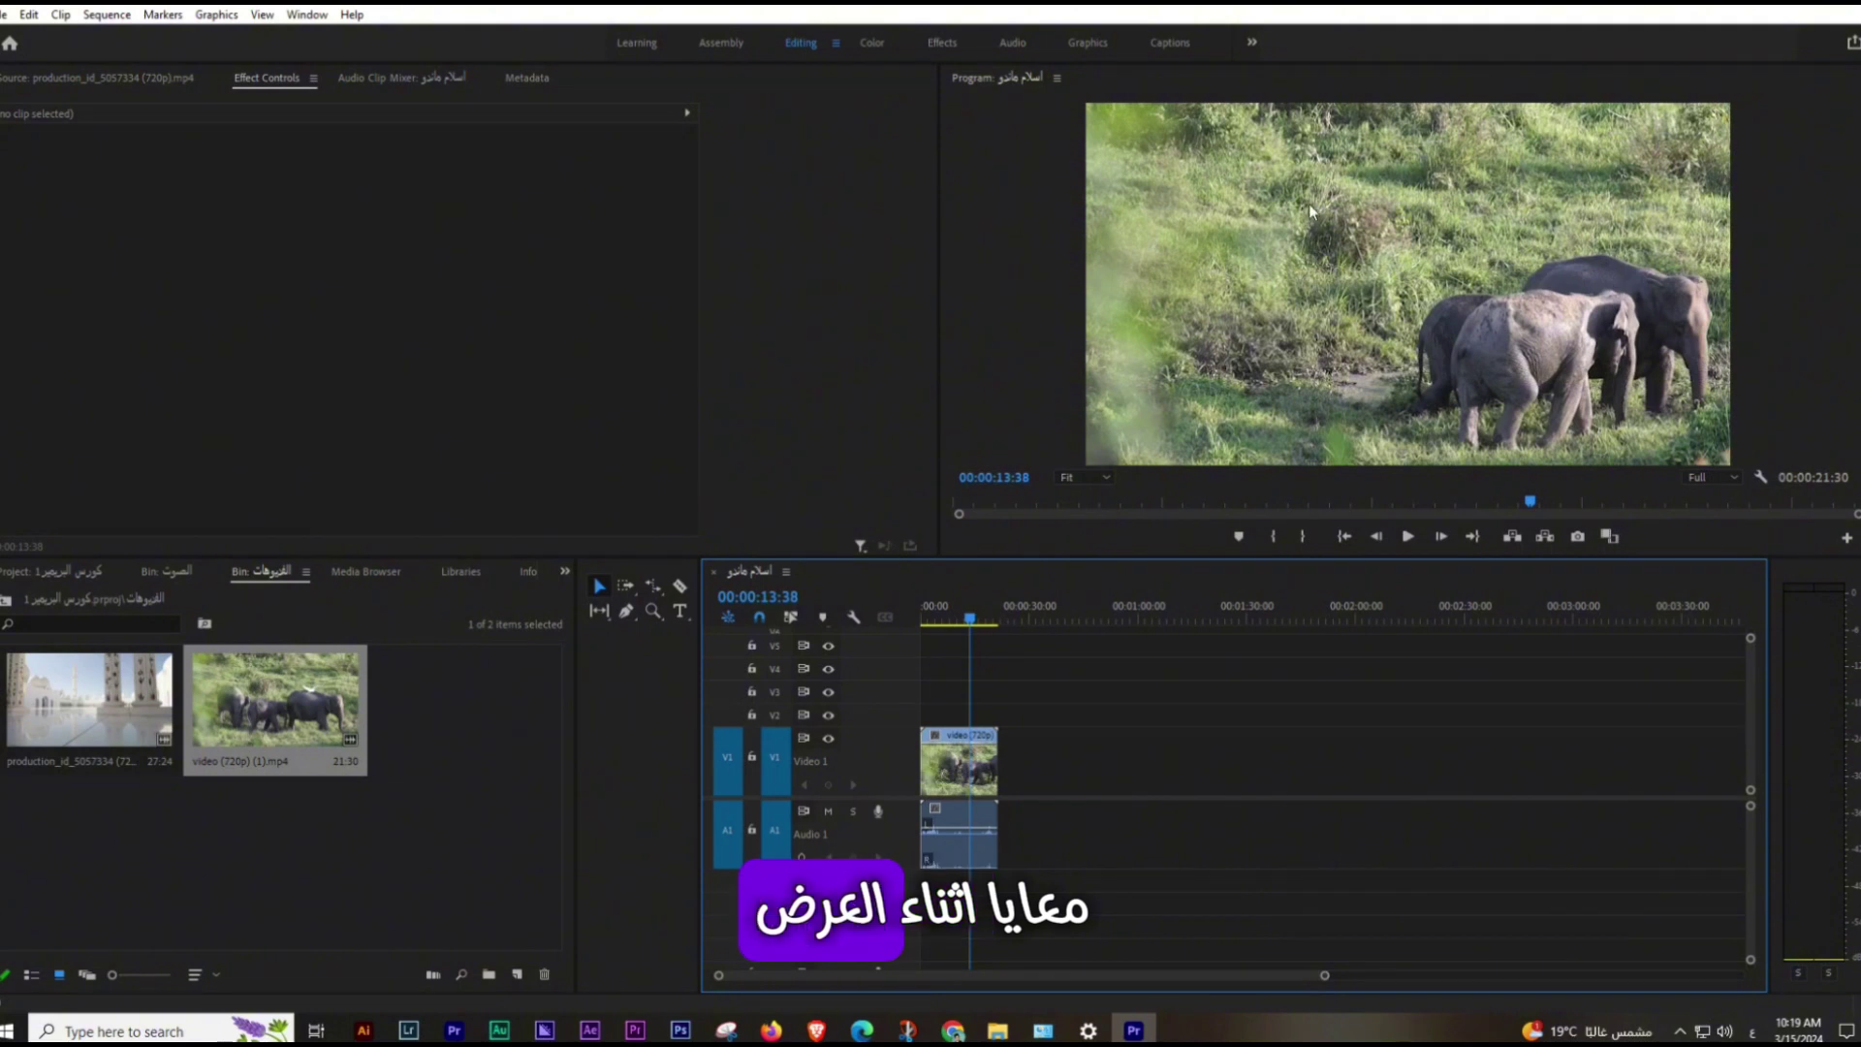
- Set the Program Monitor playback resolution to 1/4, keeping the zoom level at Fit
left_click(1702, 477)
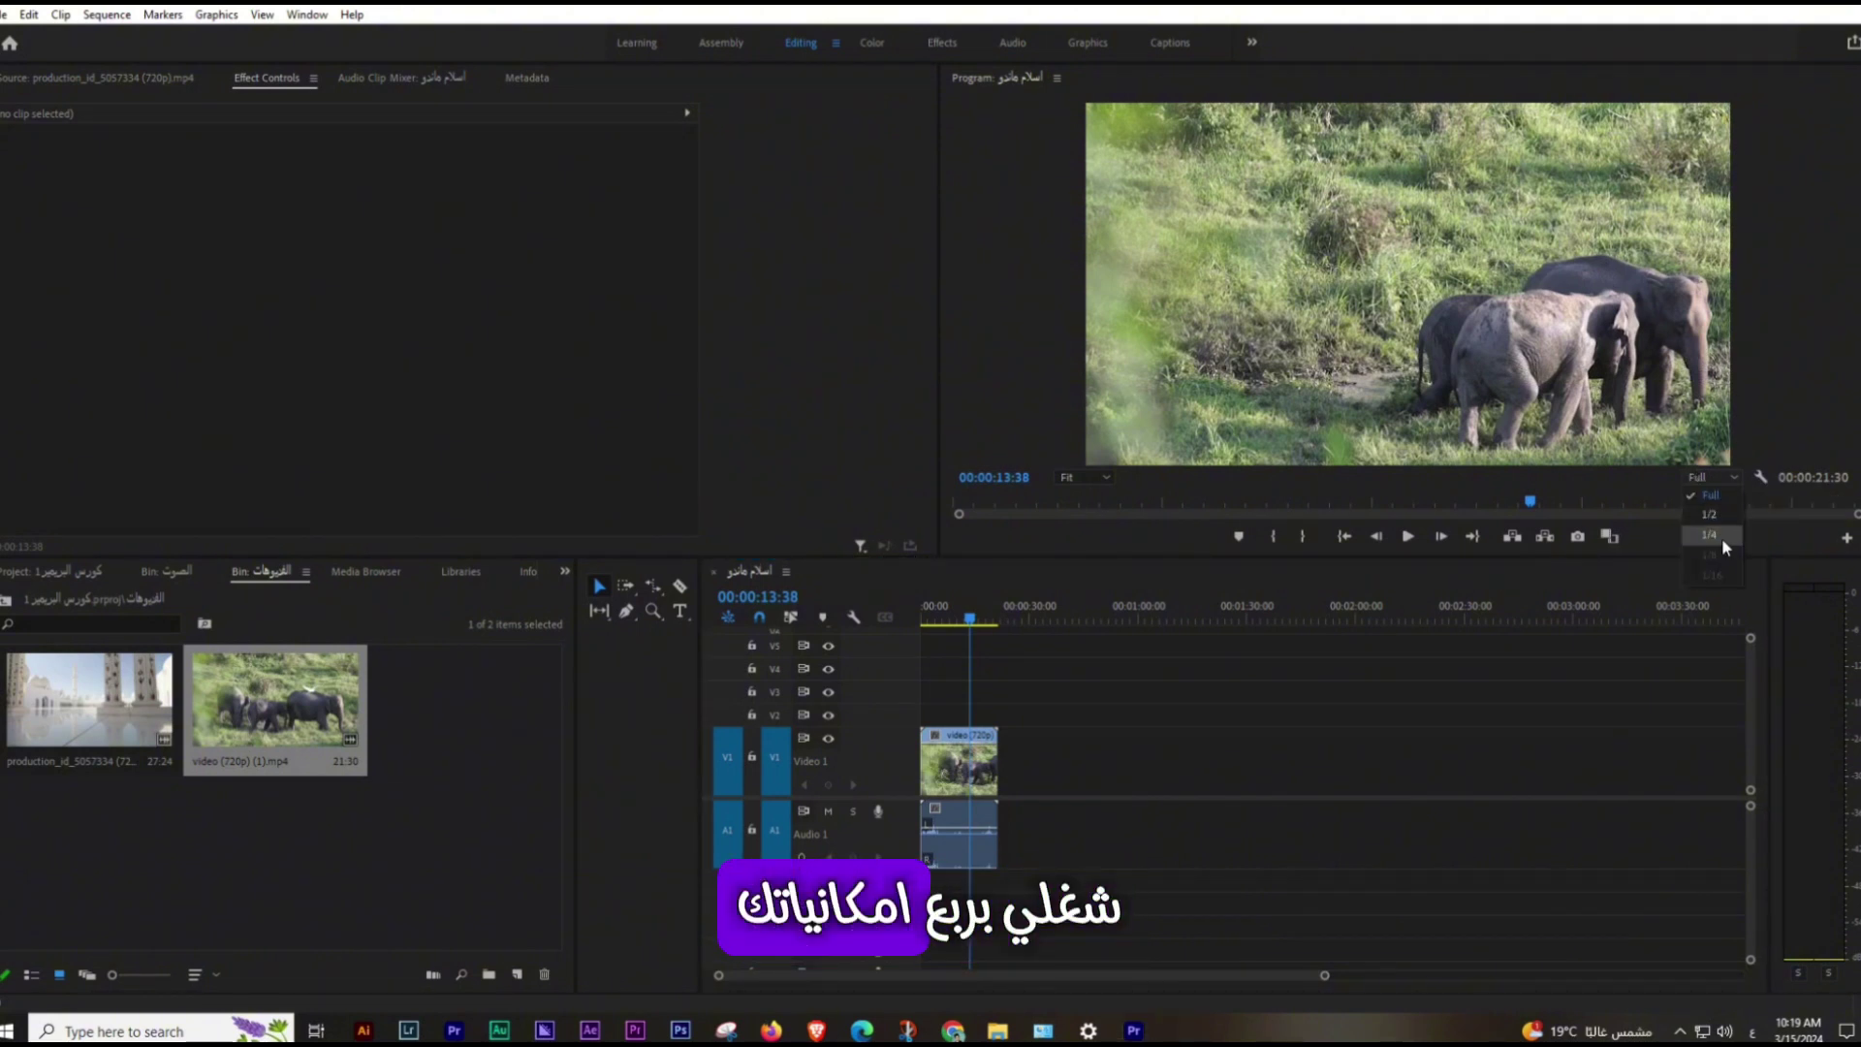
left_click(1721, 537)
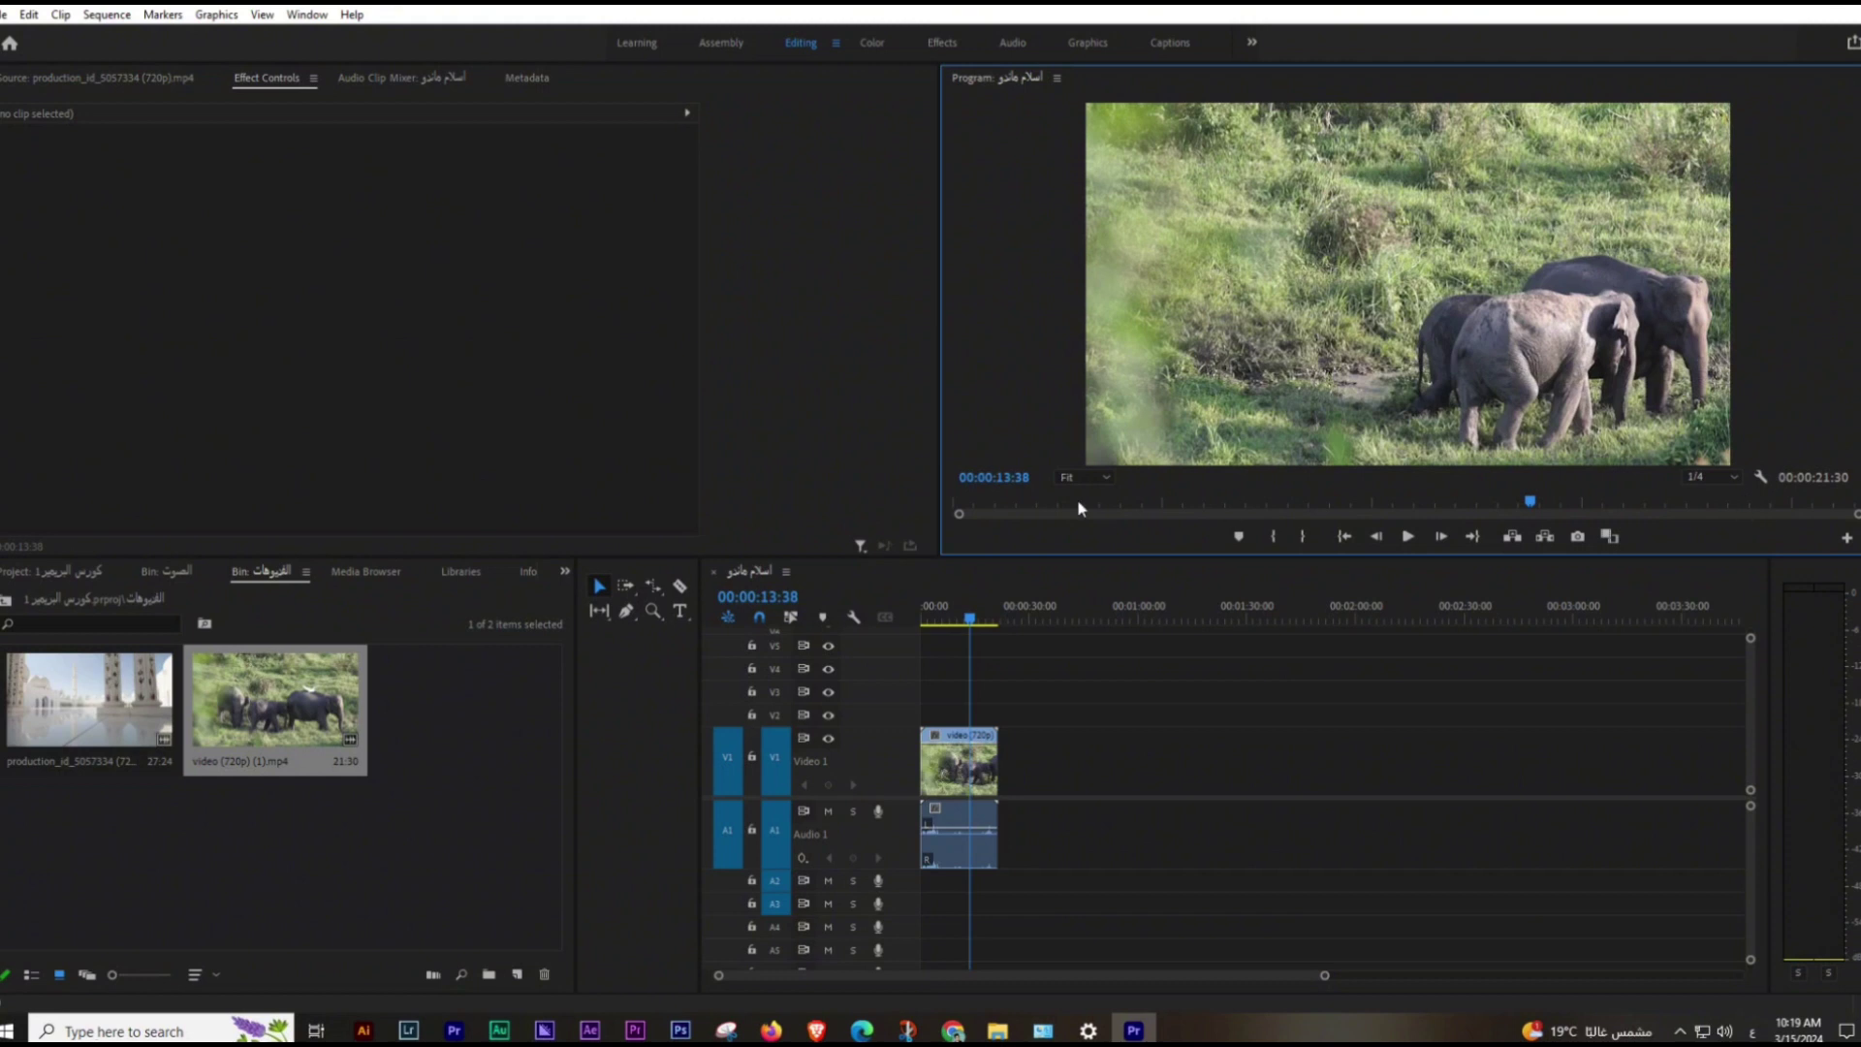
left_click(1093, 479)
left_click(1095, 482)
left_click(1710, 476)
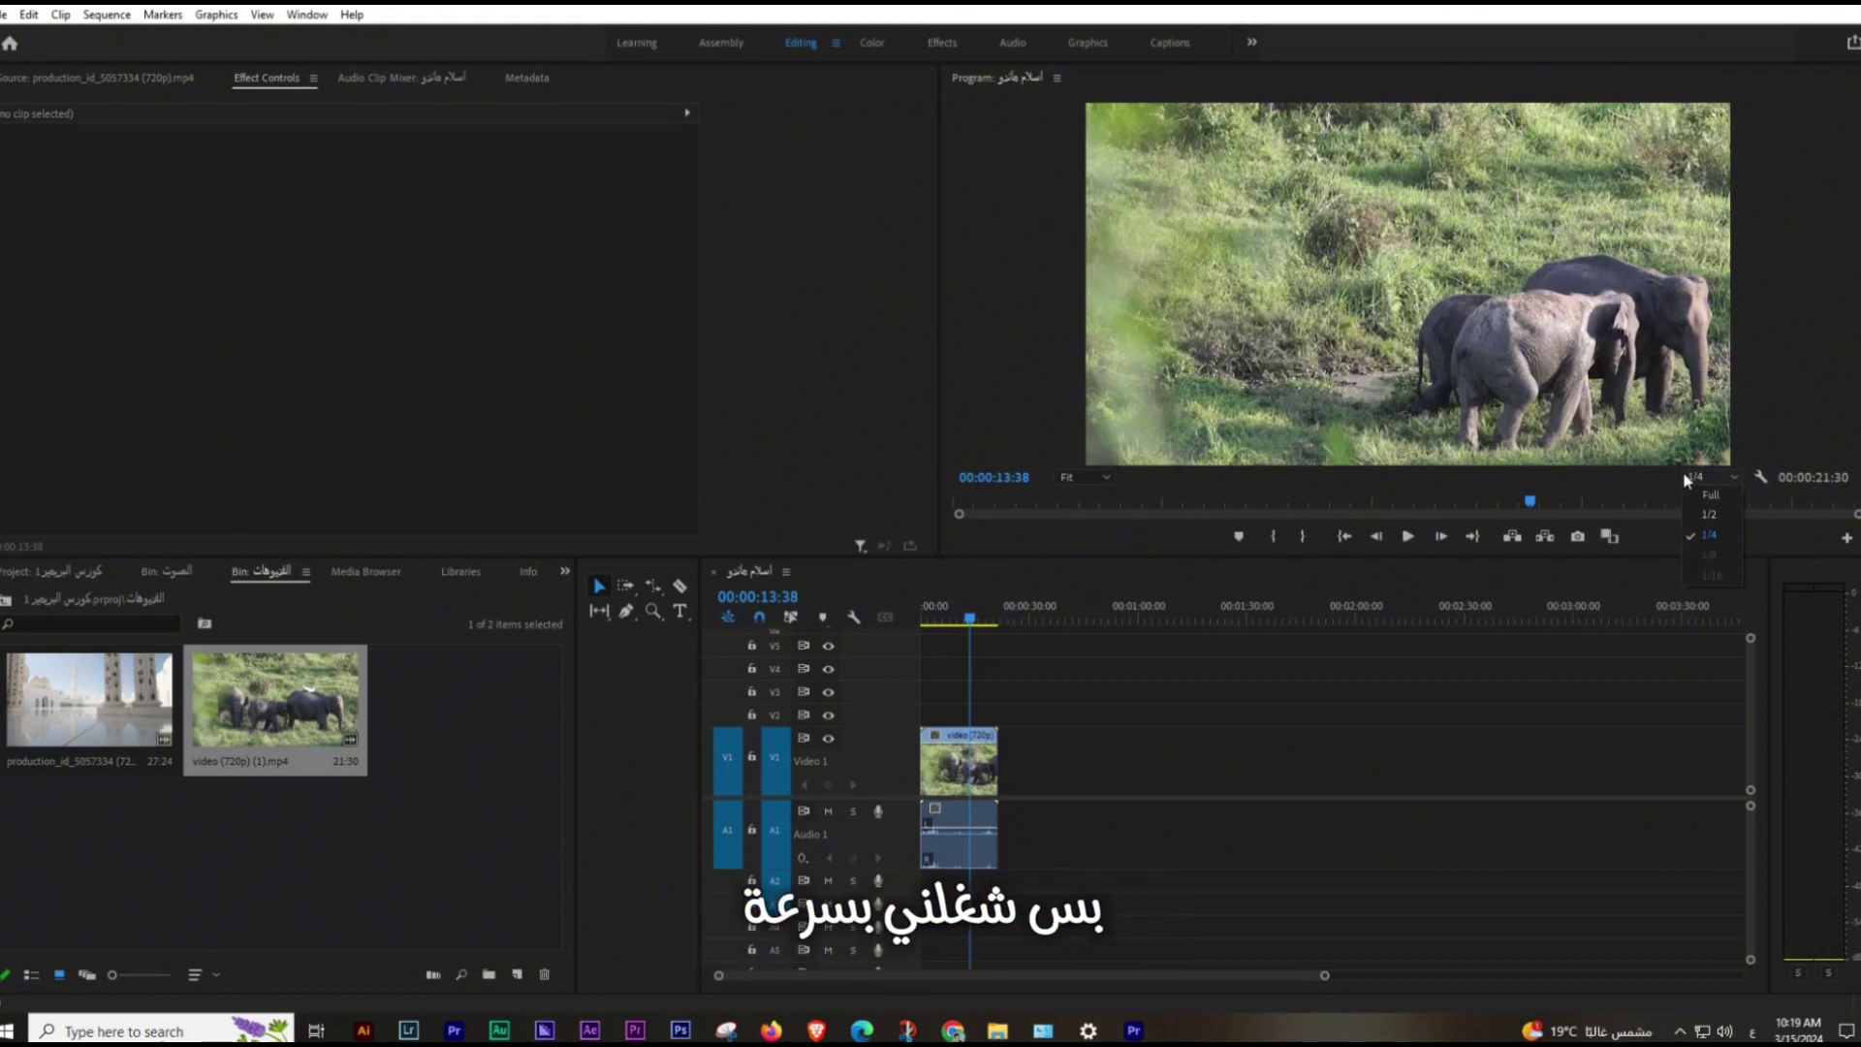
left_click(1718, 537)
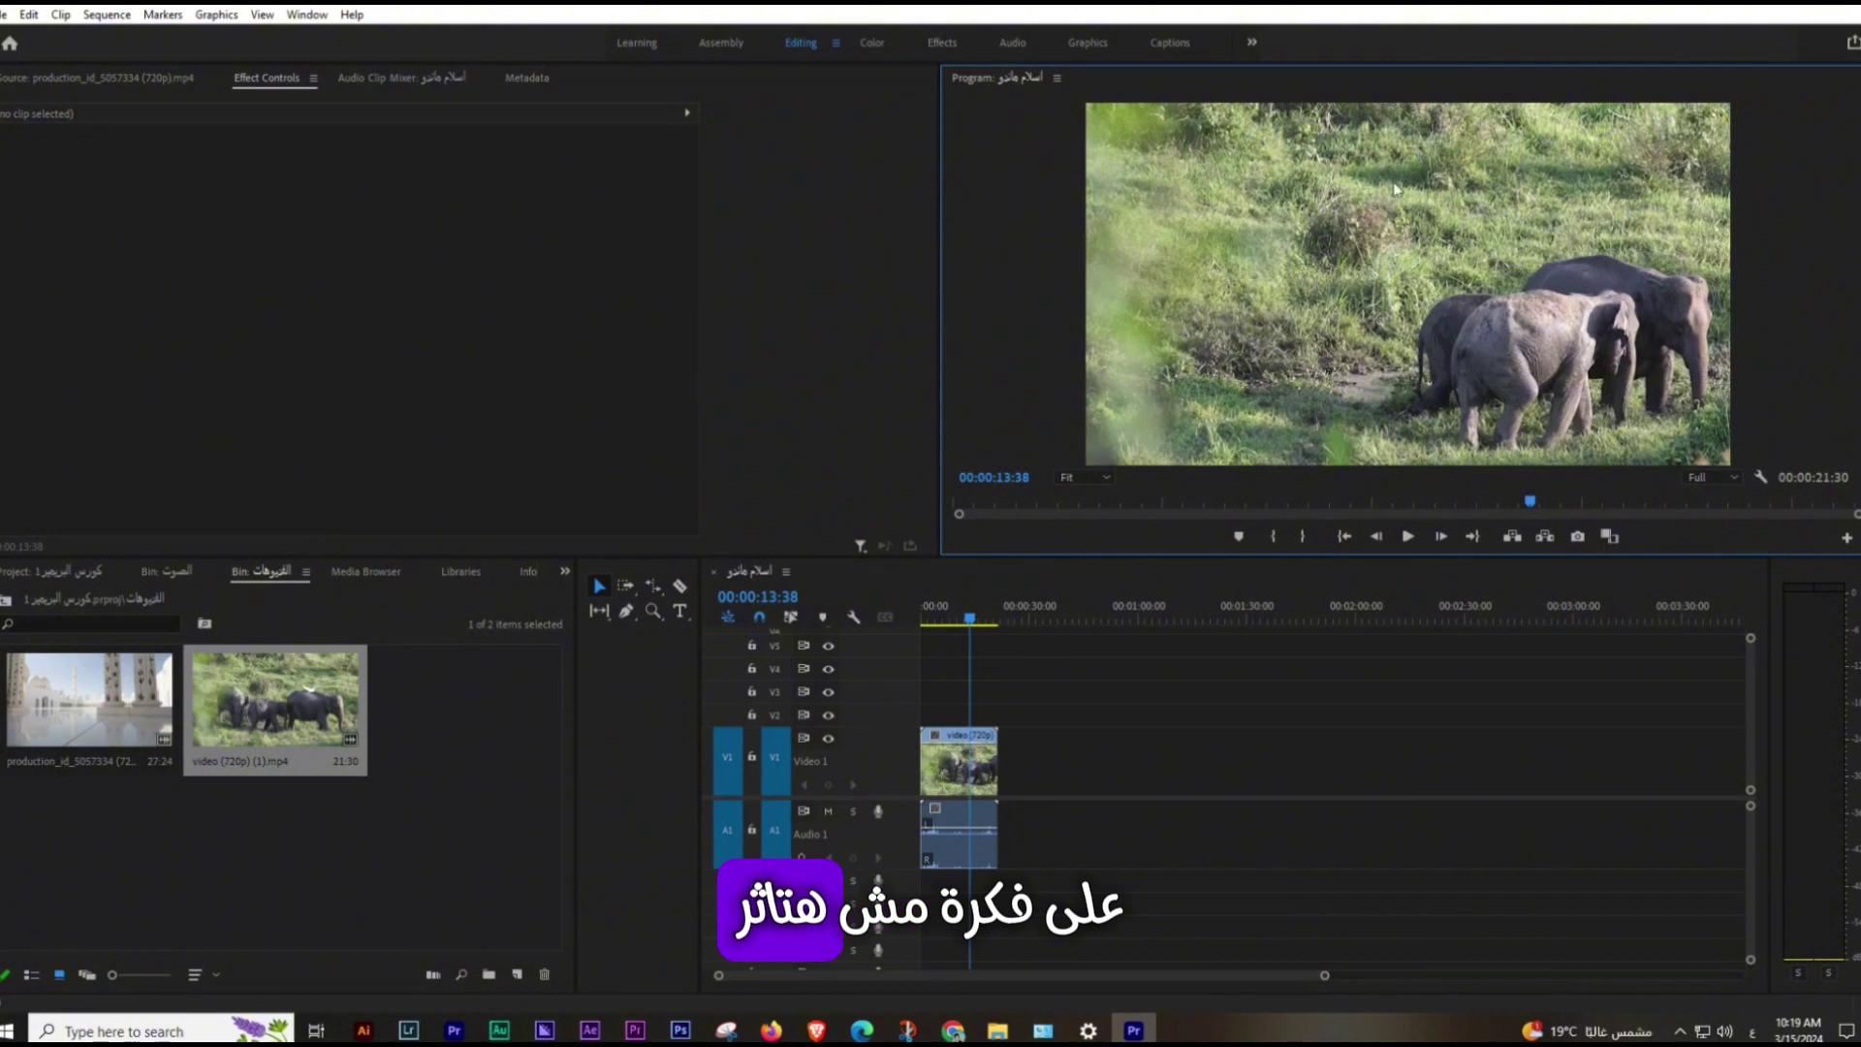
left_click(1720, 475)
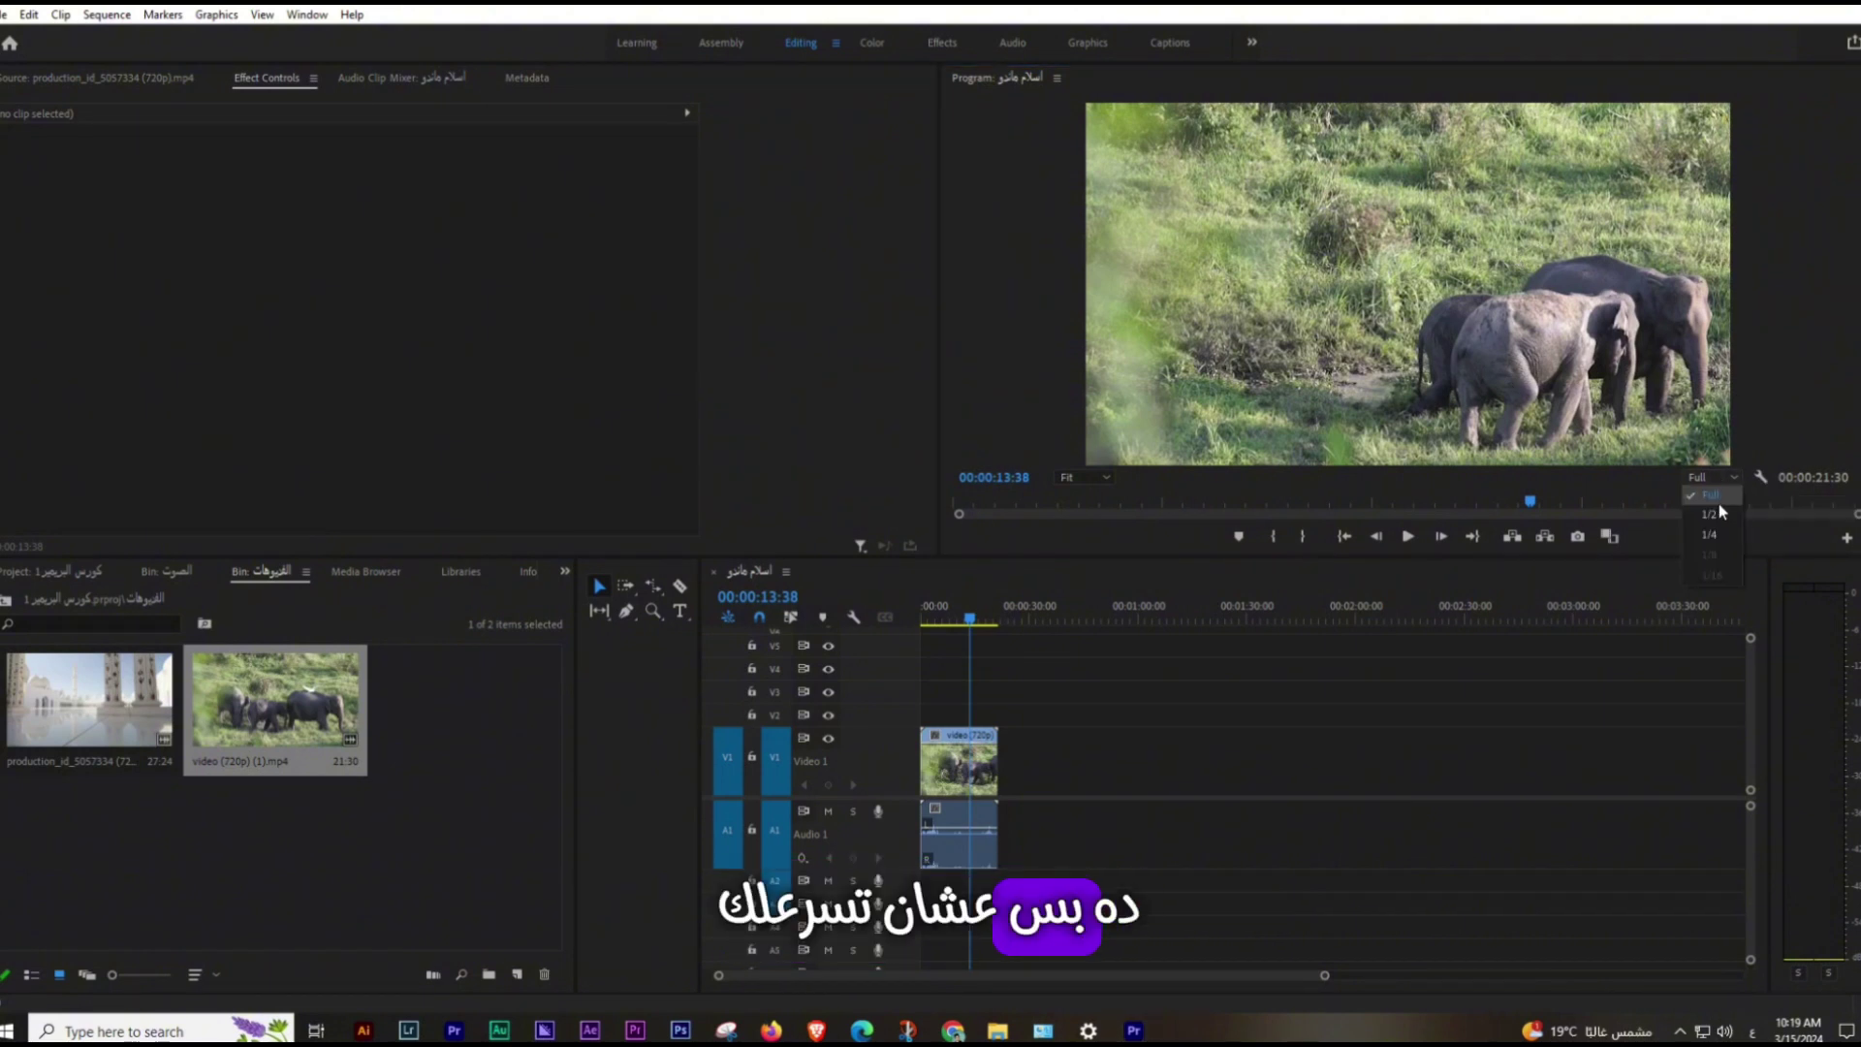
left_click(1723, 536)
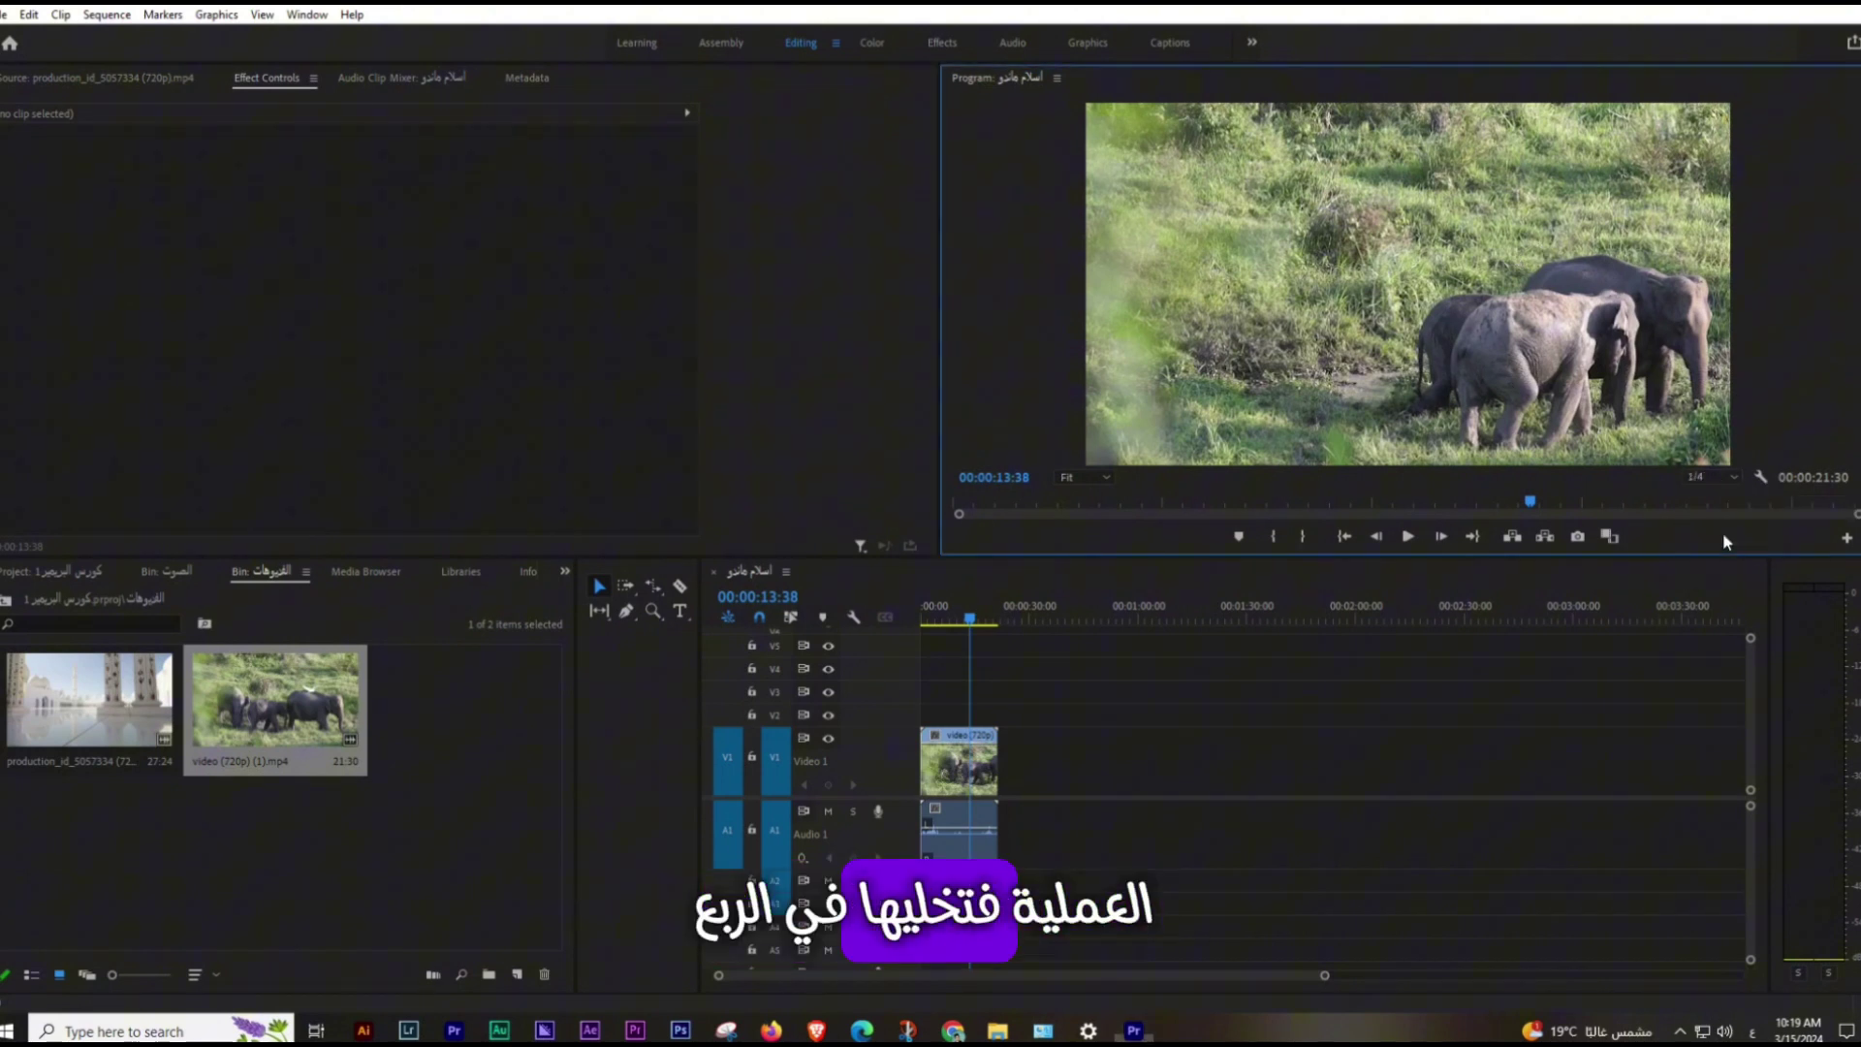
- Enable High Quality Playback in the Program Monitor settings menu while staying at 1/4 resolution
left_click(1760, 477)
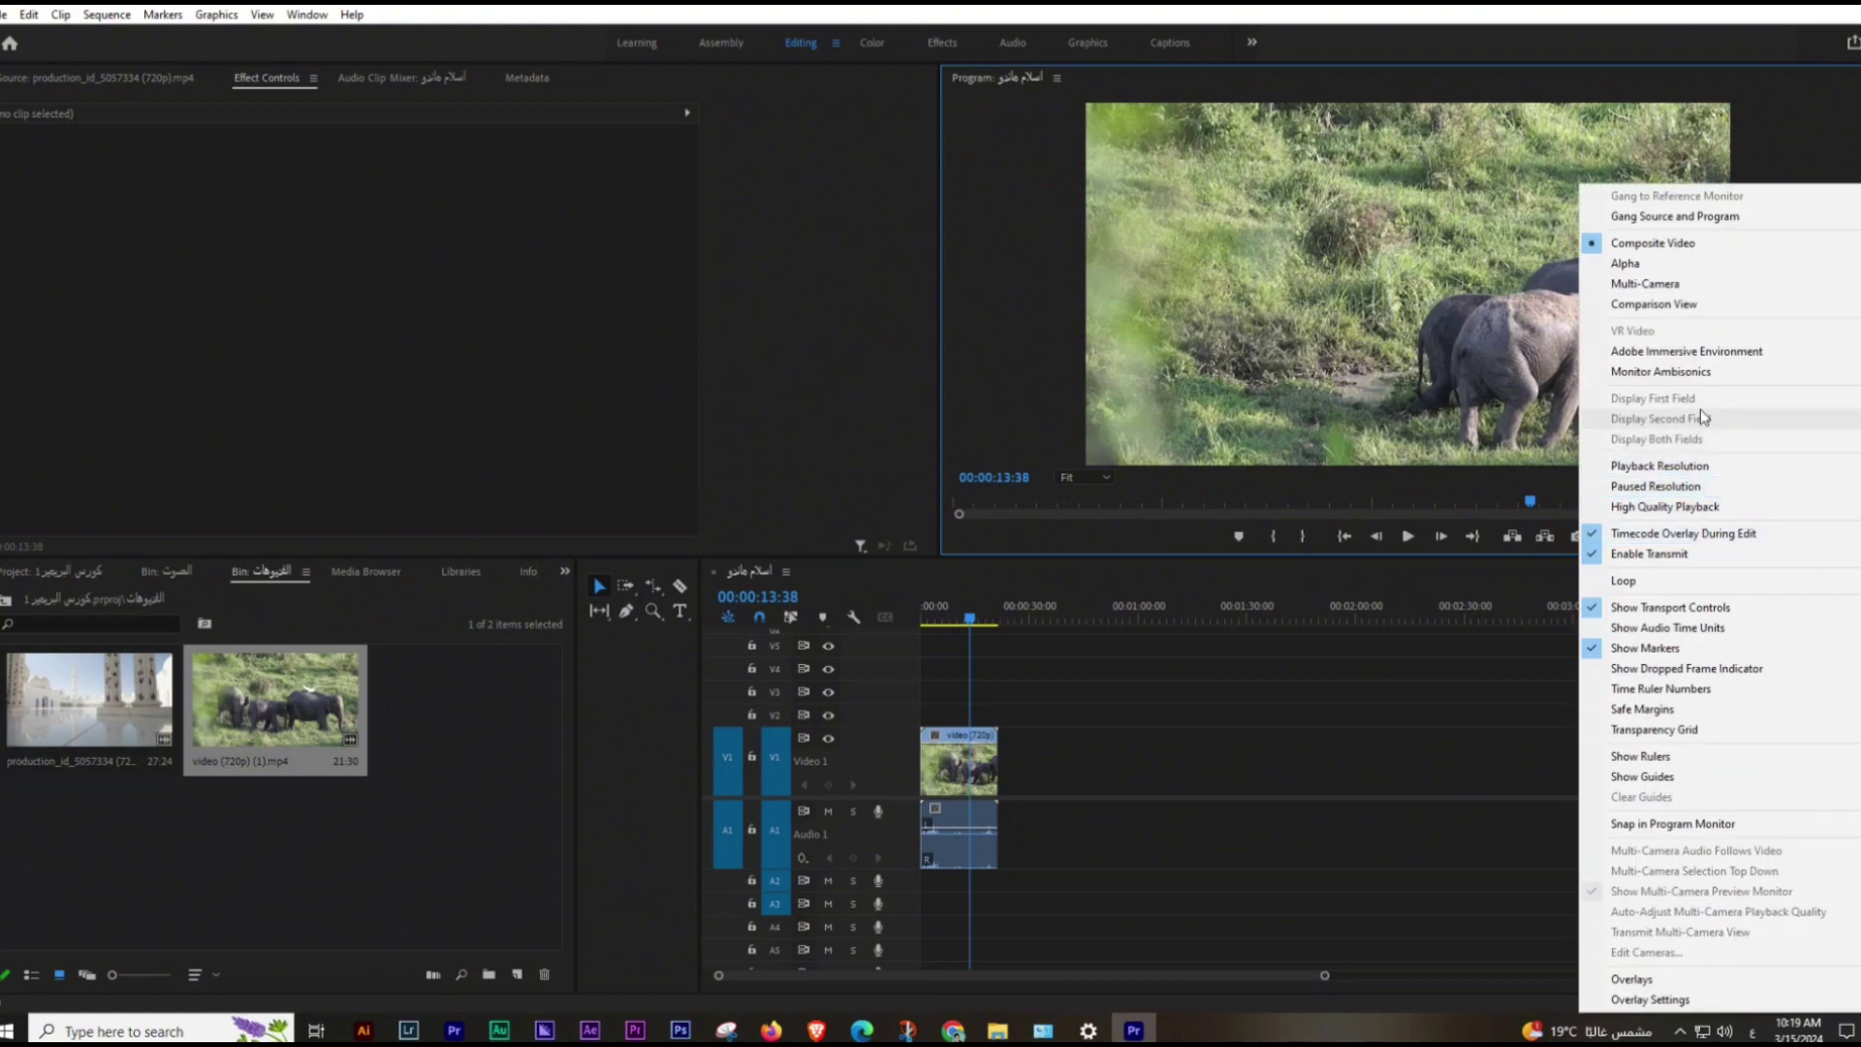
left_click(1701, 514)
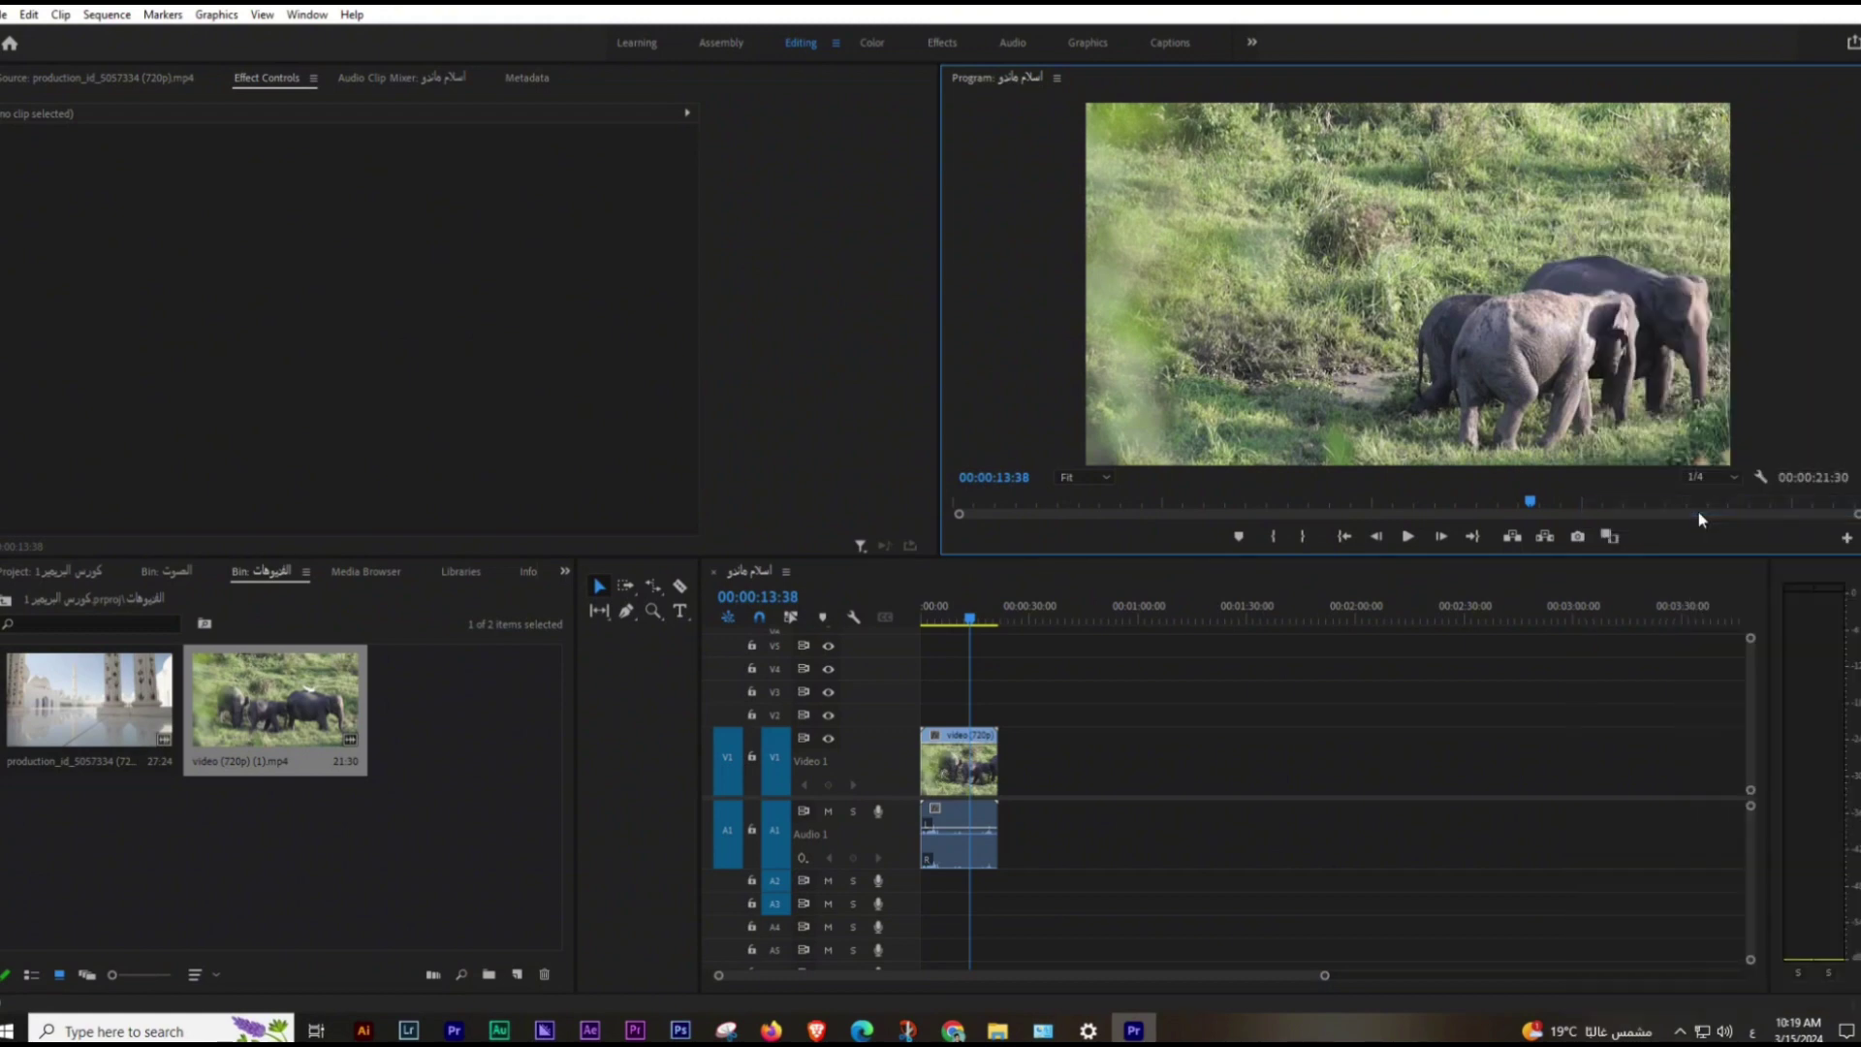
left_click(1735, 535)
left_click(1755, 507)
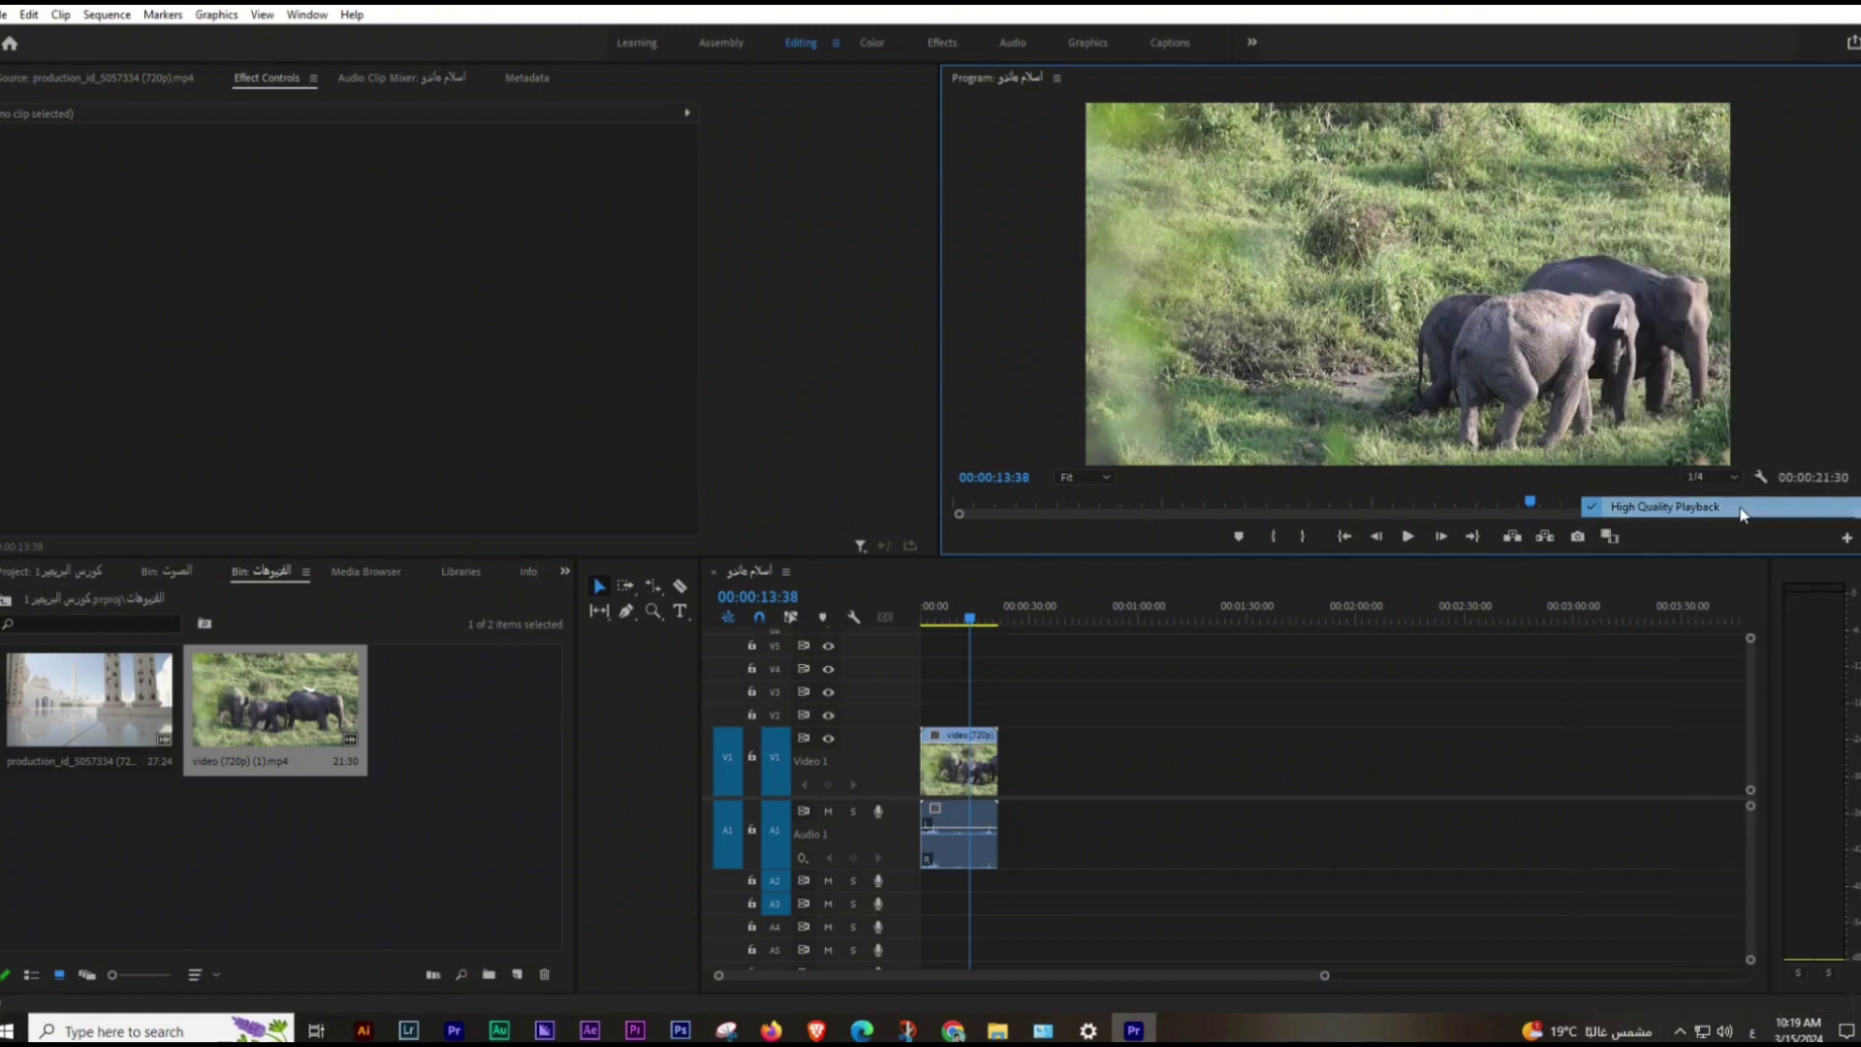
left_click(1761, 480)
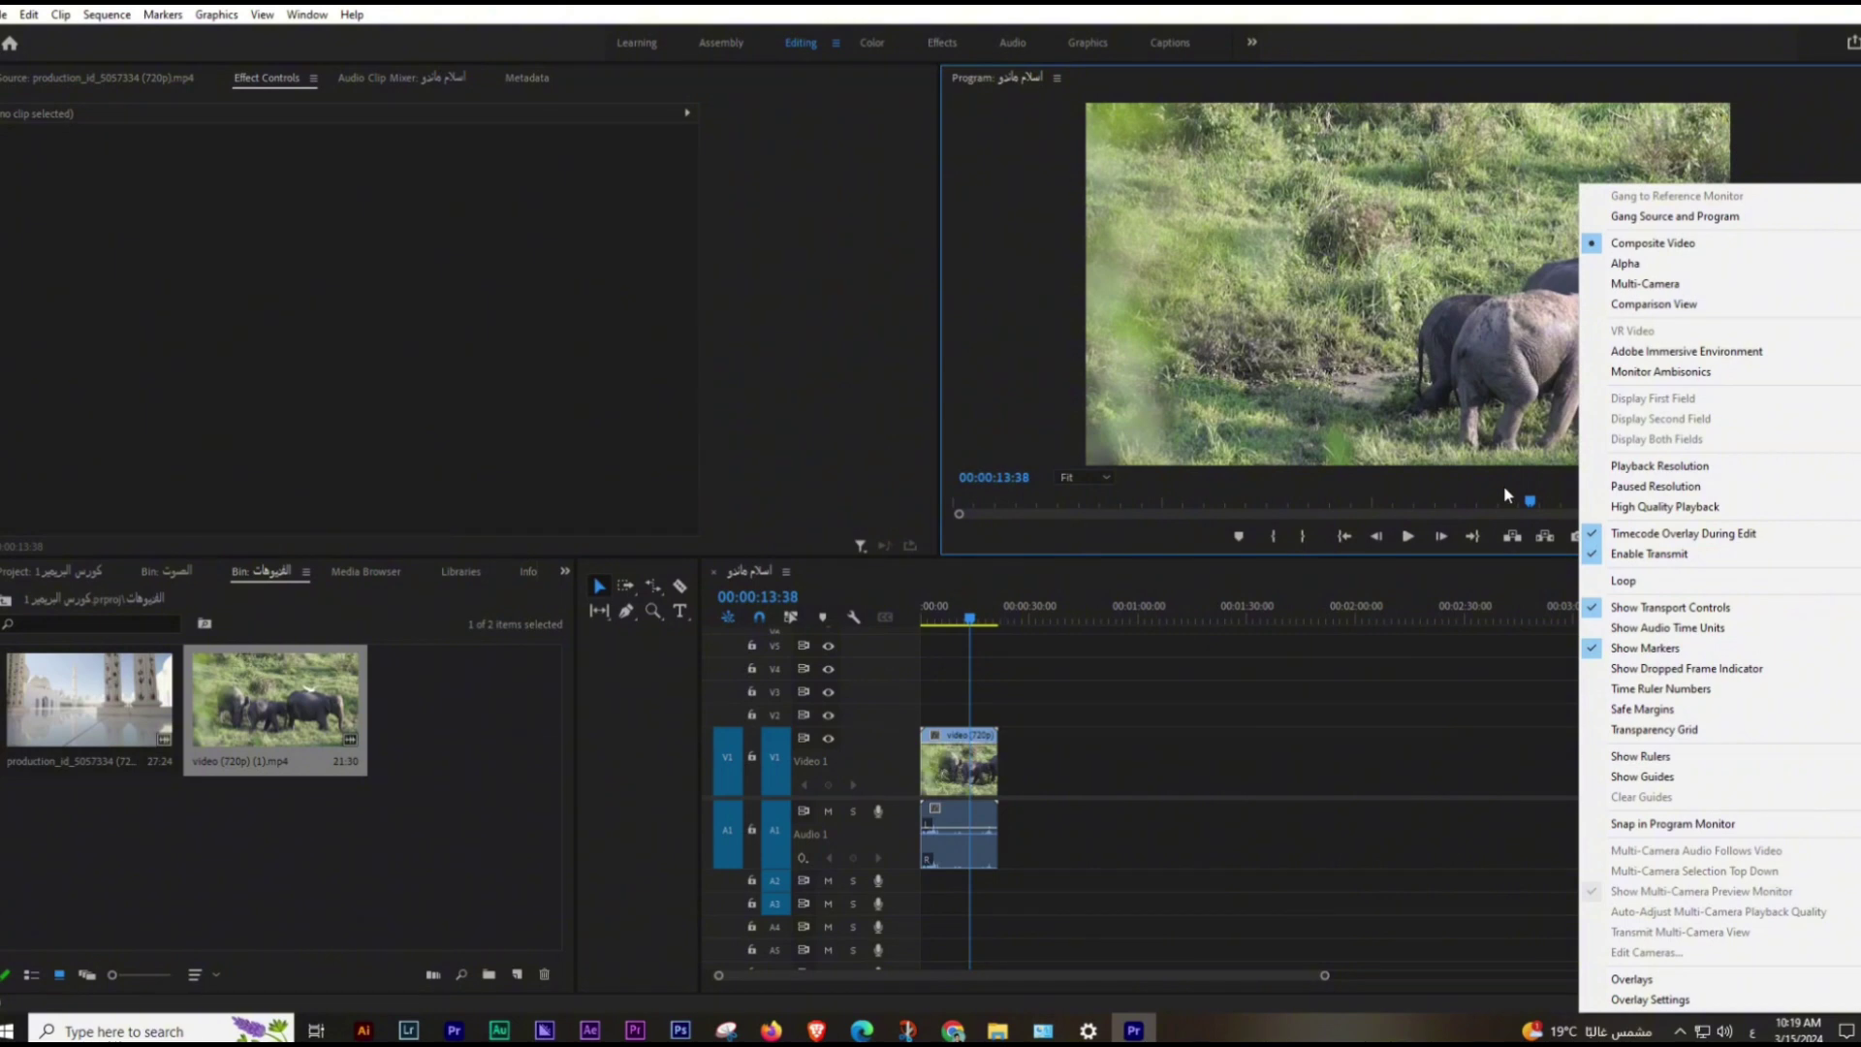
left_click(1503, 482)
left_click(1762, 477)
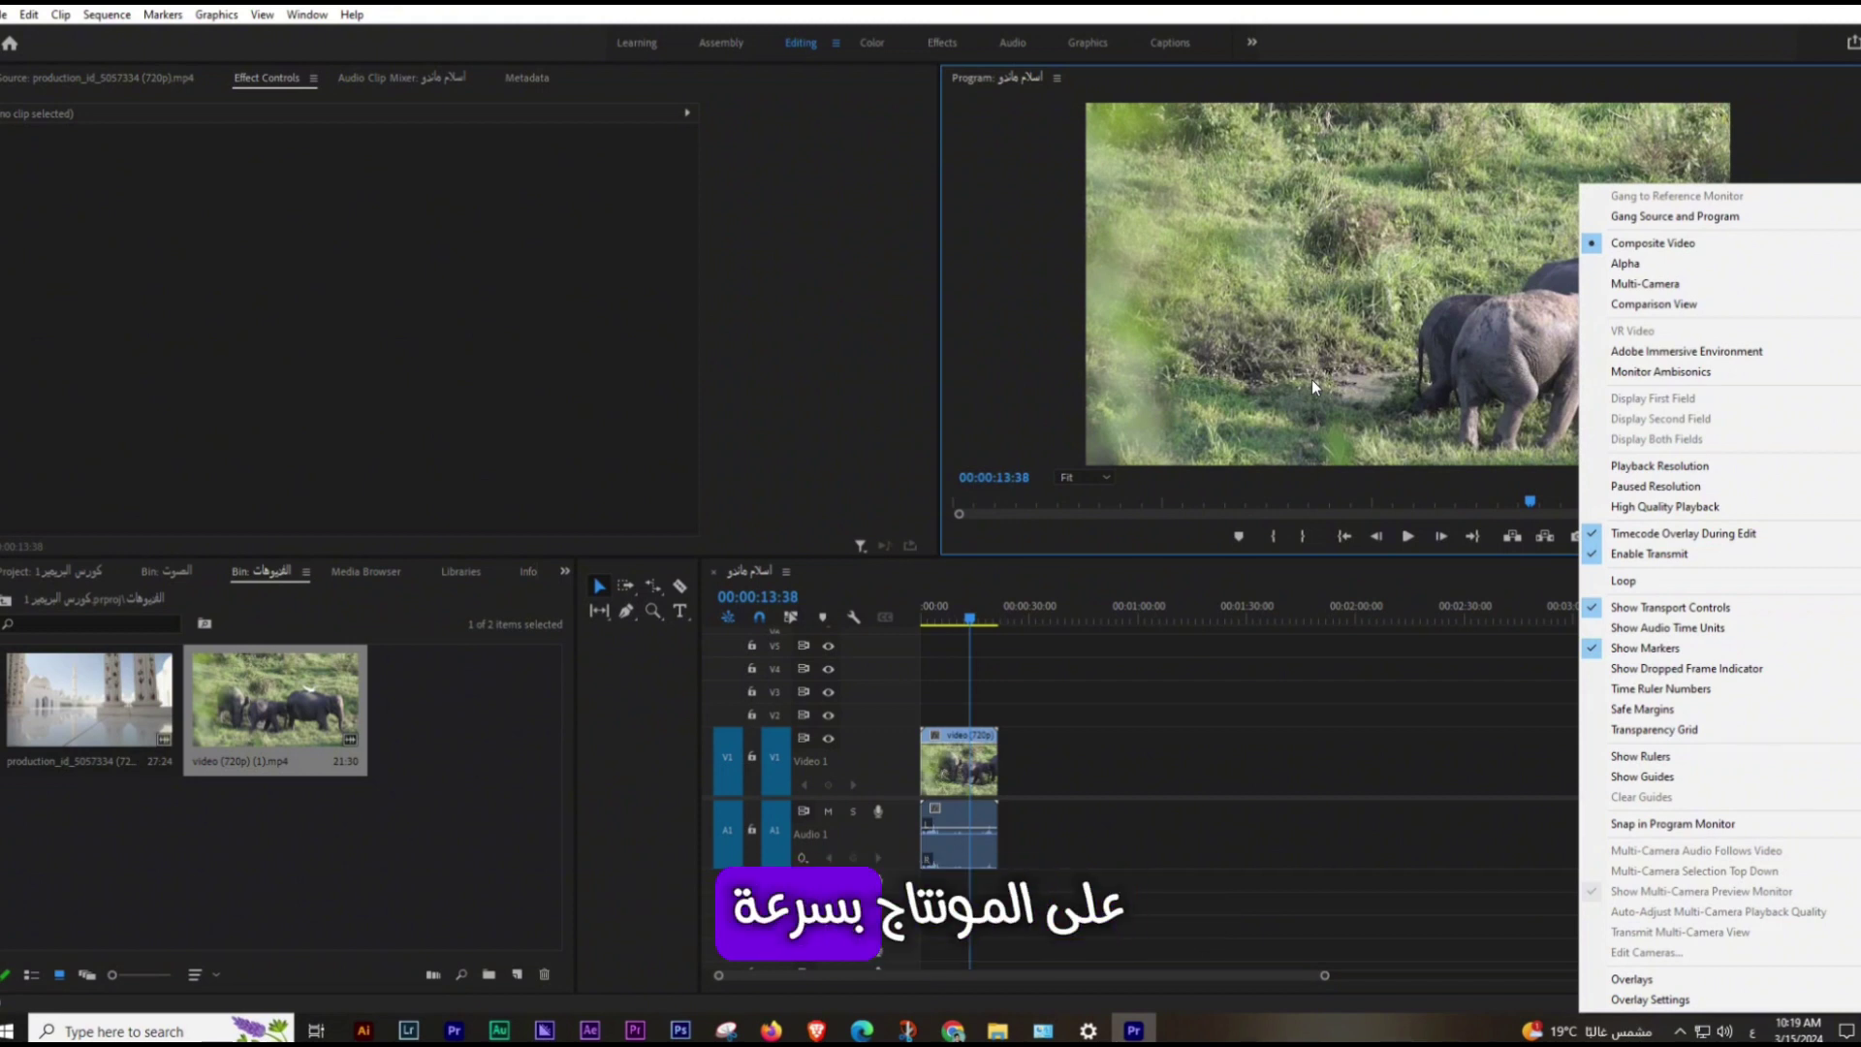
left_click(1325, 645)
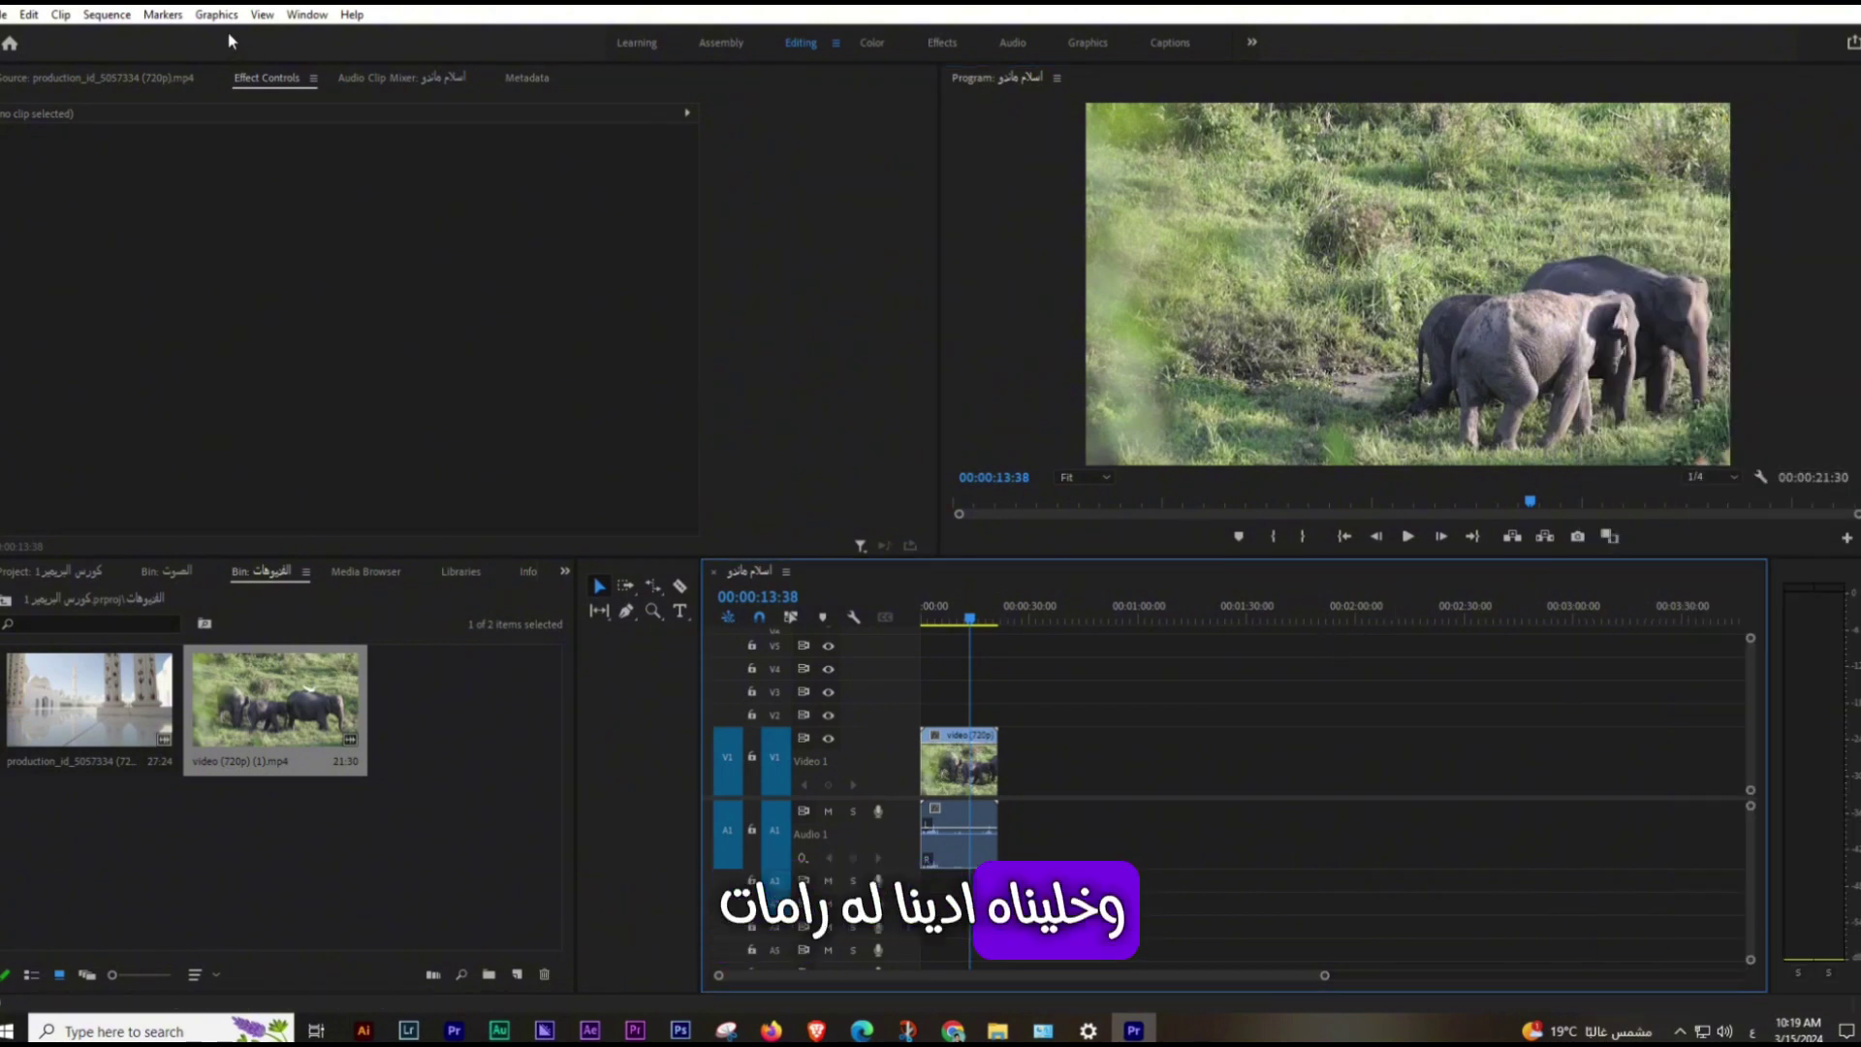